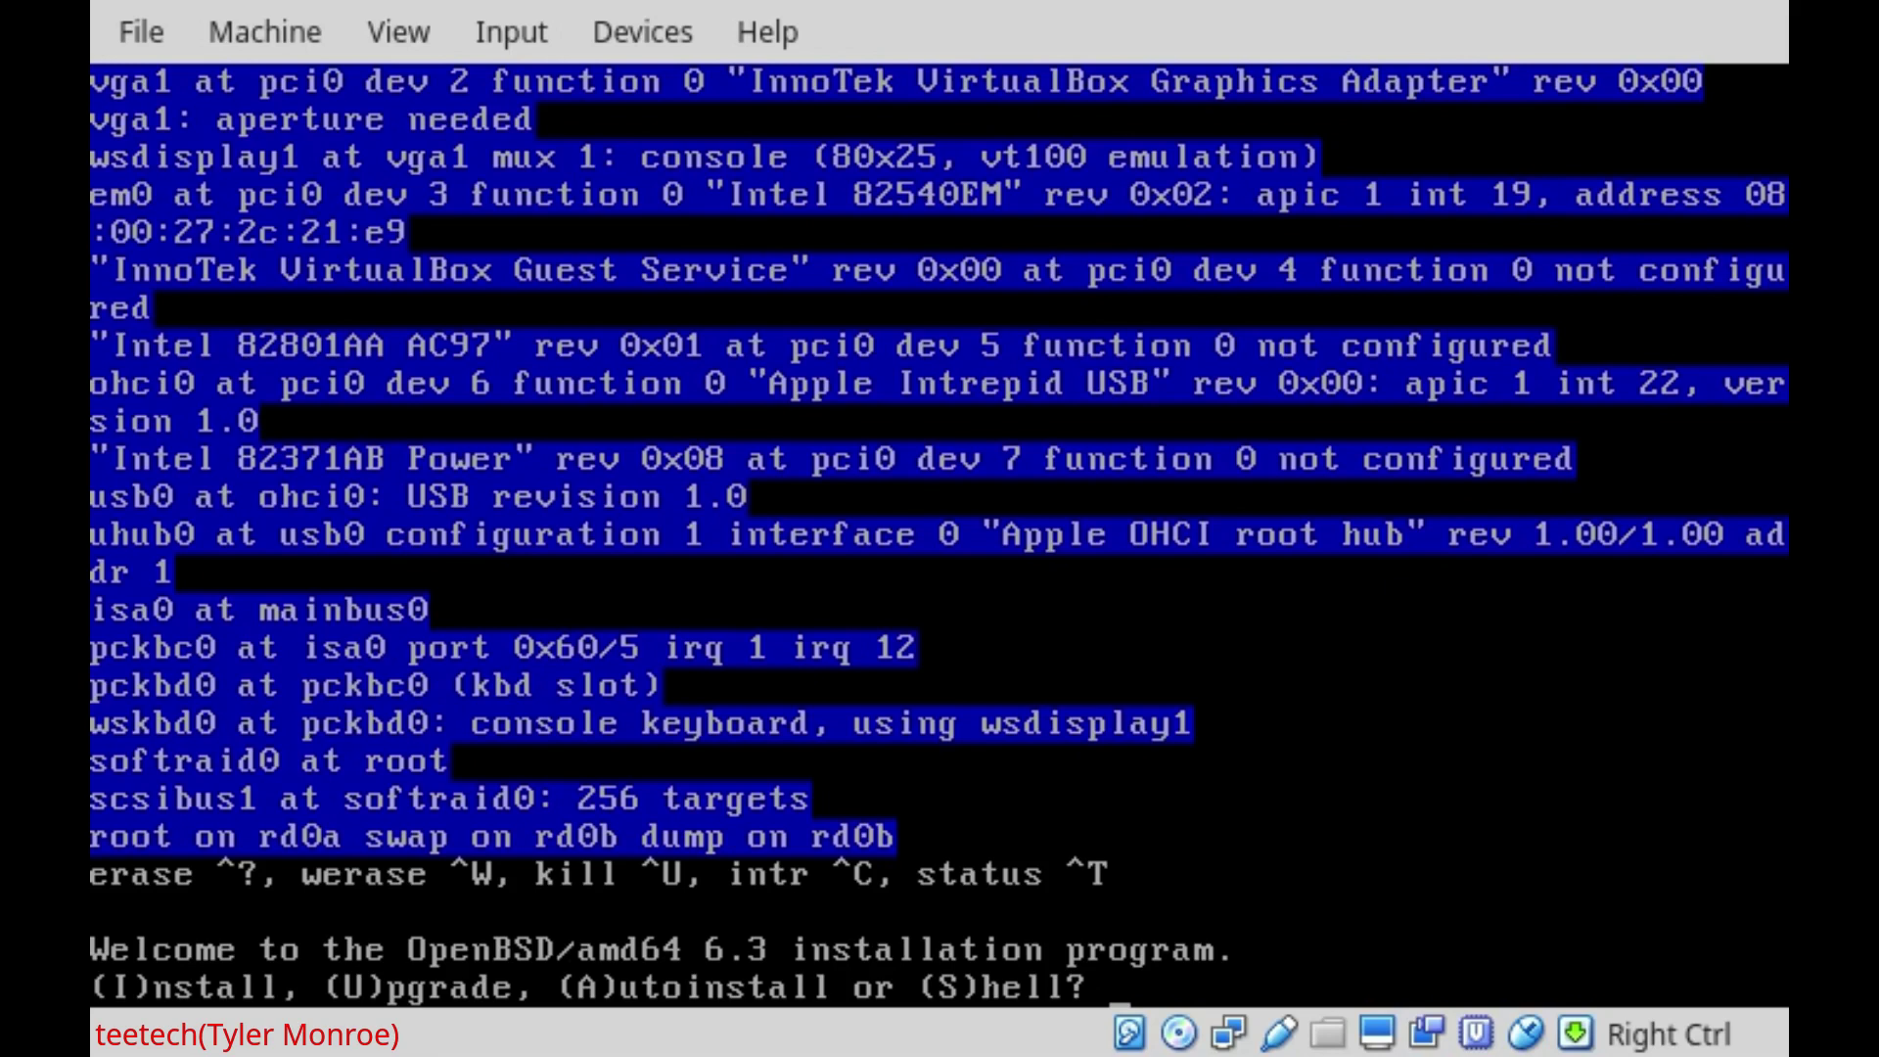
Start a fresh install (i) and keep the us keyboard layout
type("i")
key("Return")
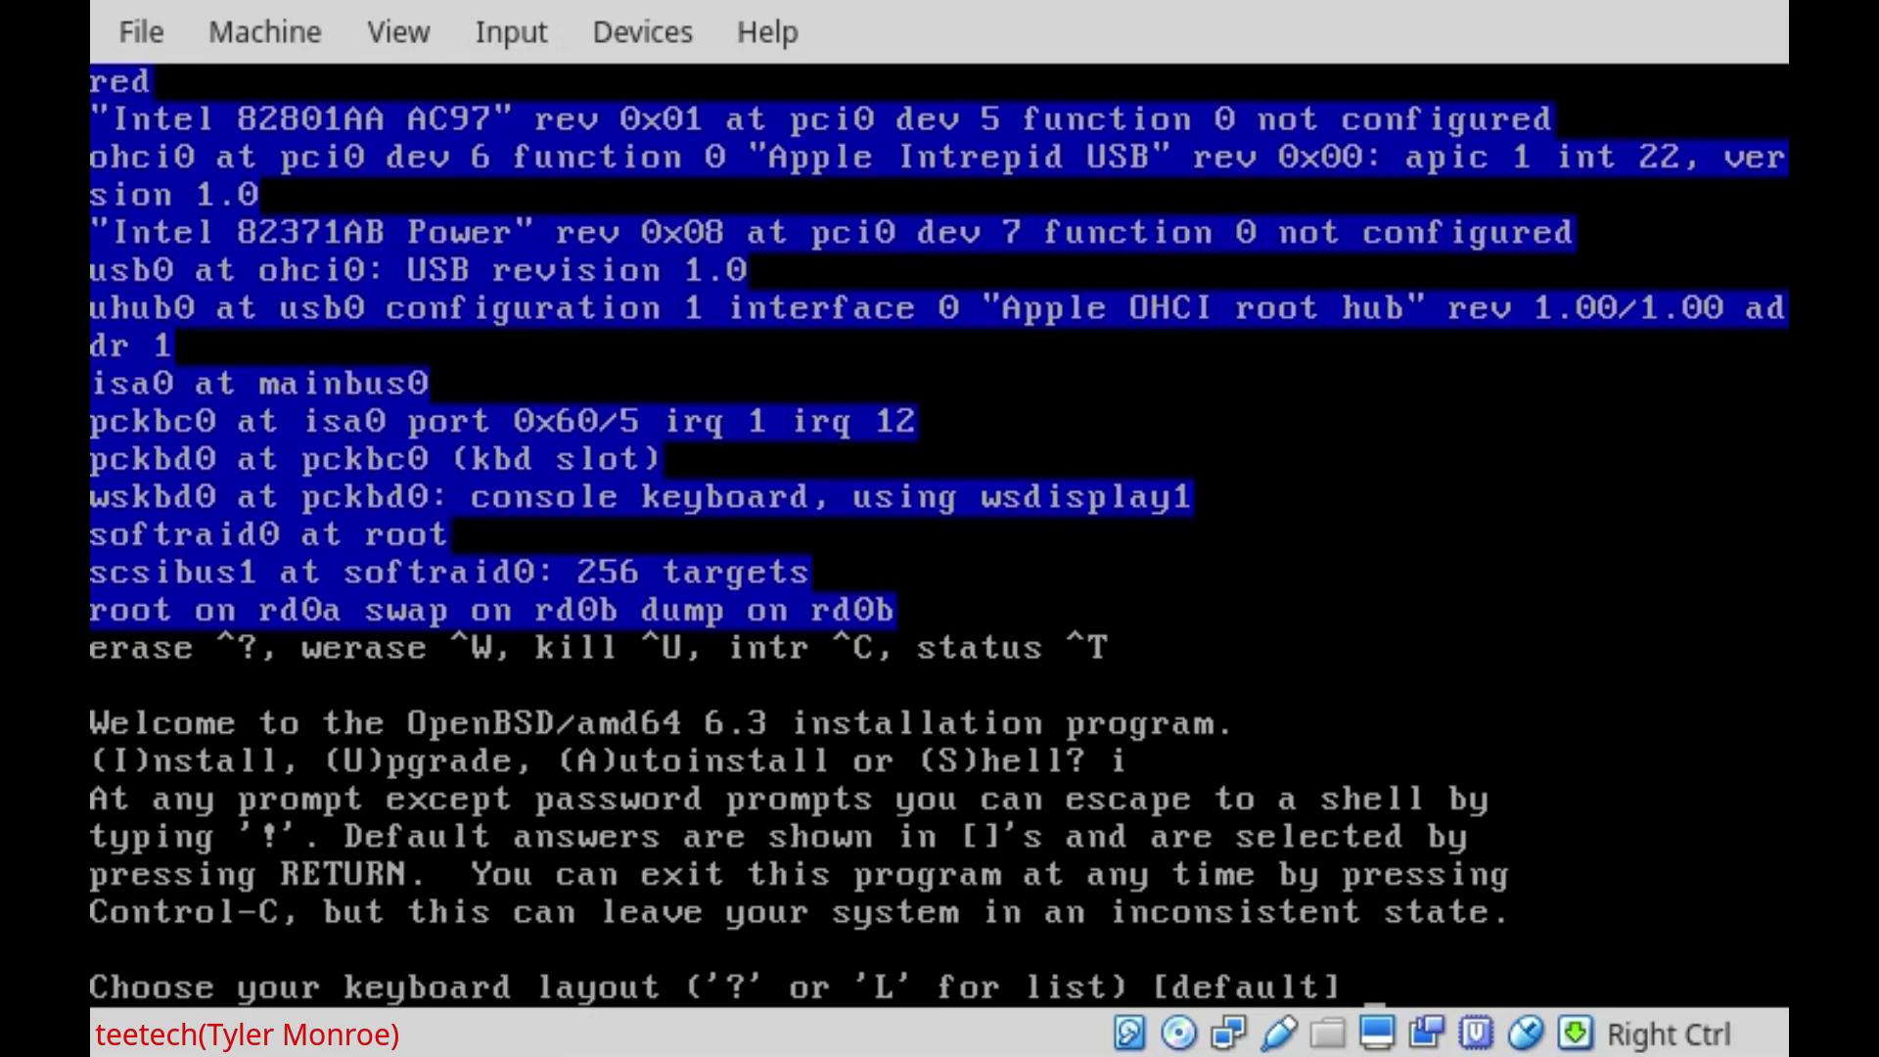
type("?")
key("BackSpace")
type("us")
key("Return")
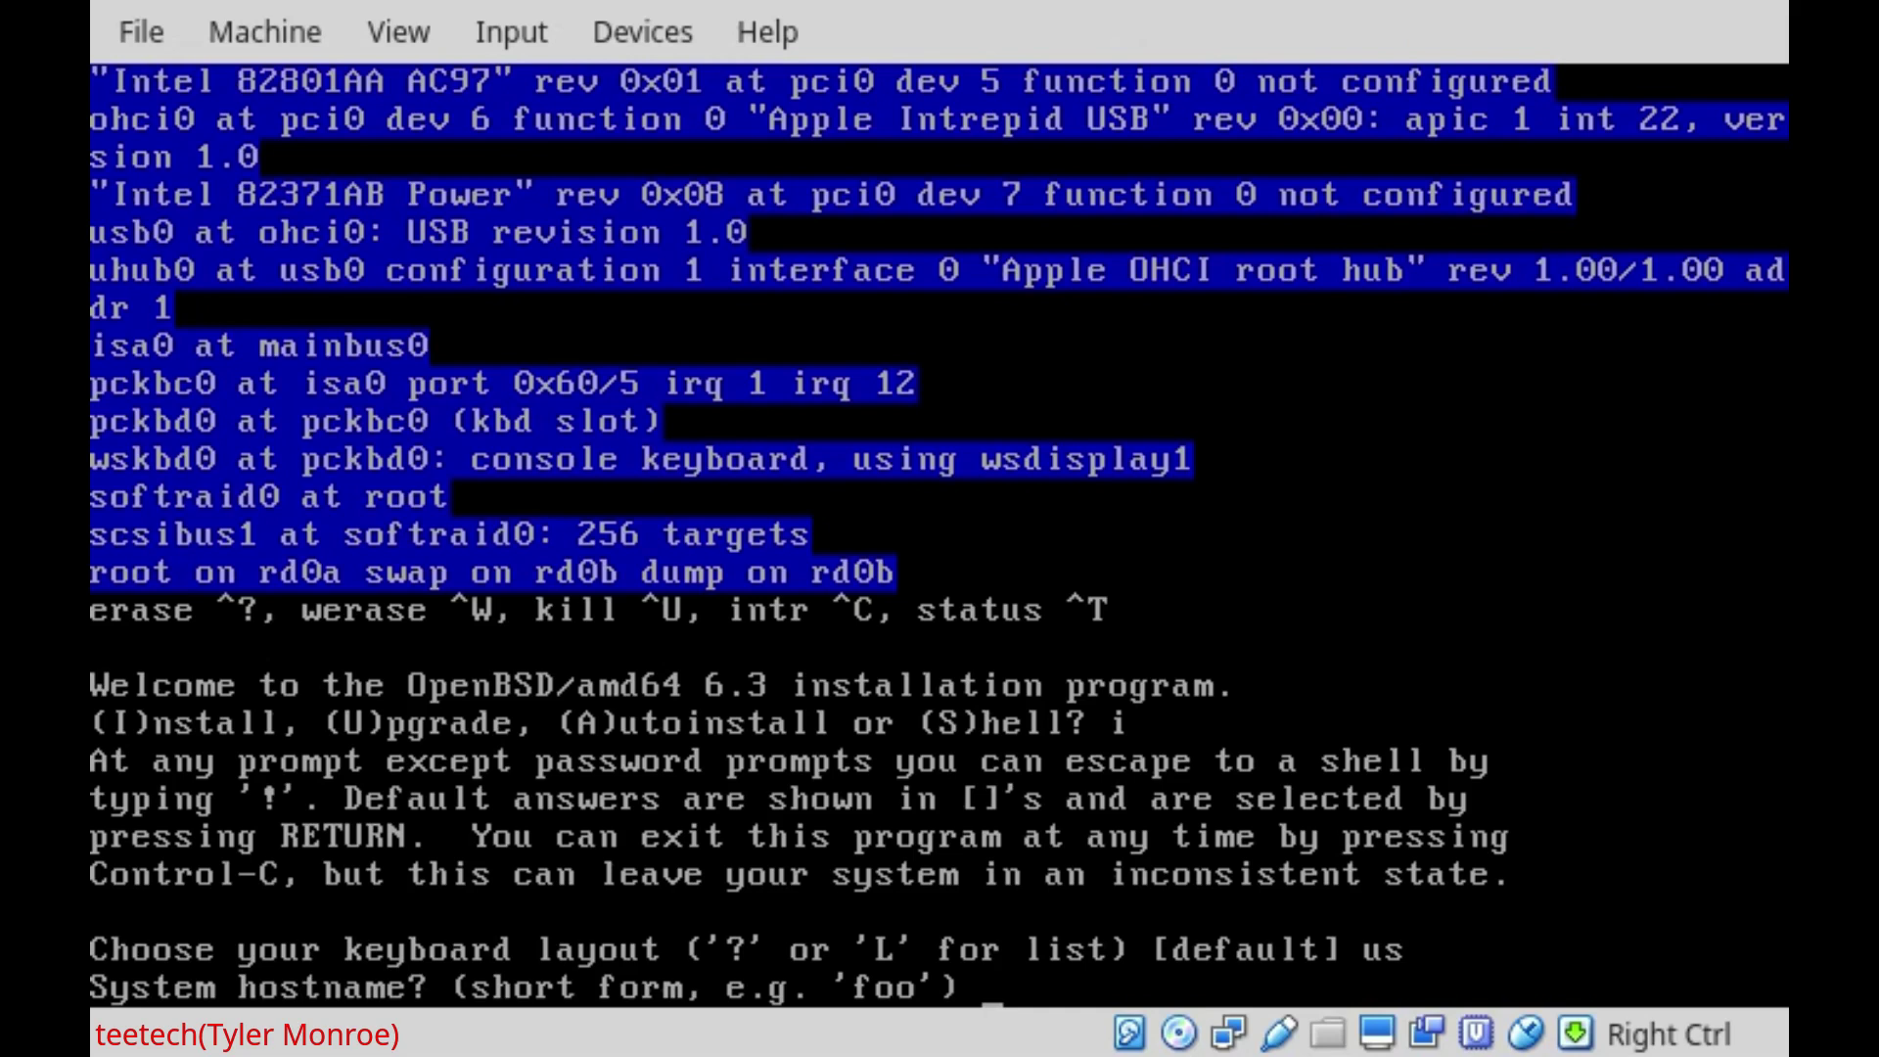
Set the system hostname to teetech, correcting typos along the way
type("teetech")
key("BackSpace")
key("BackSpace")
key("BackSpace")
key("BackSpace")
type("-")
key("BackSpace")
type("_-")
key("BackSpace")
type("tech")
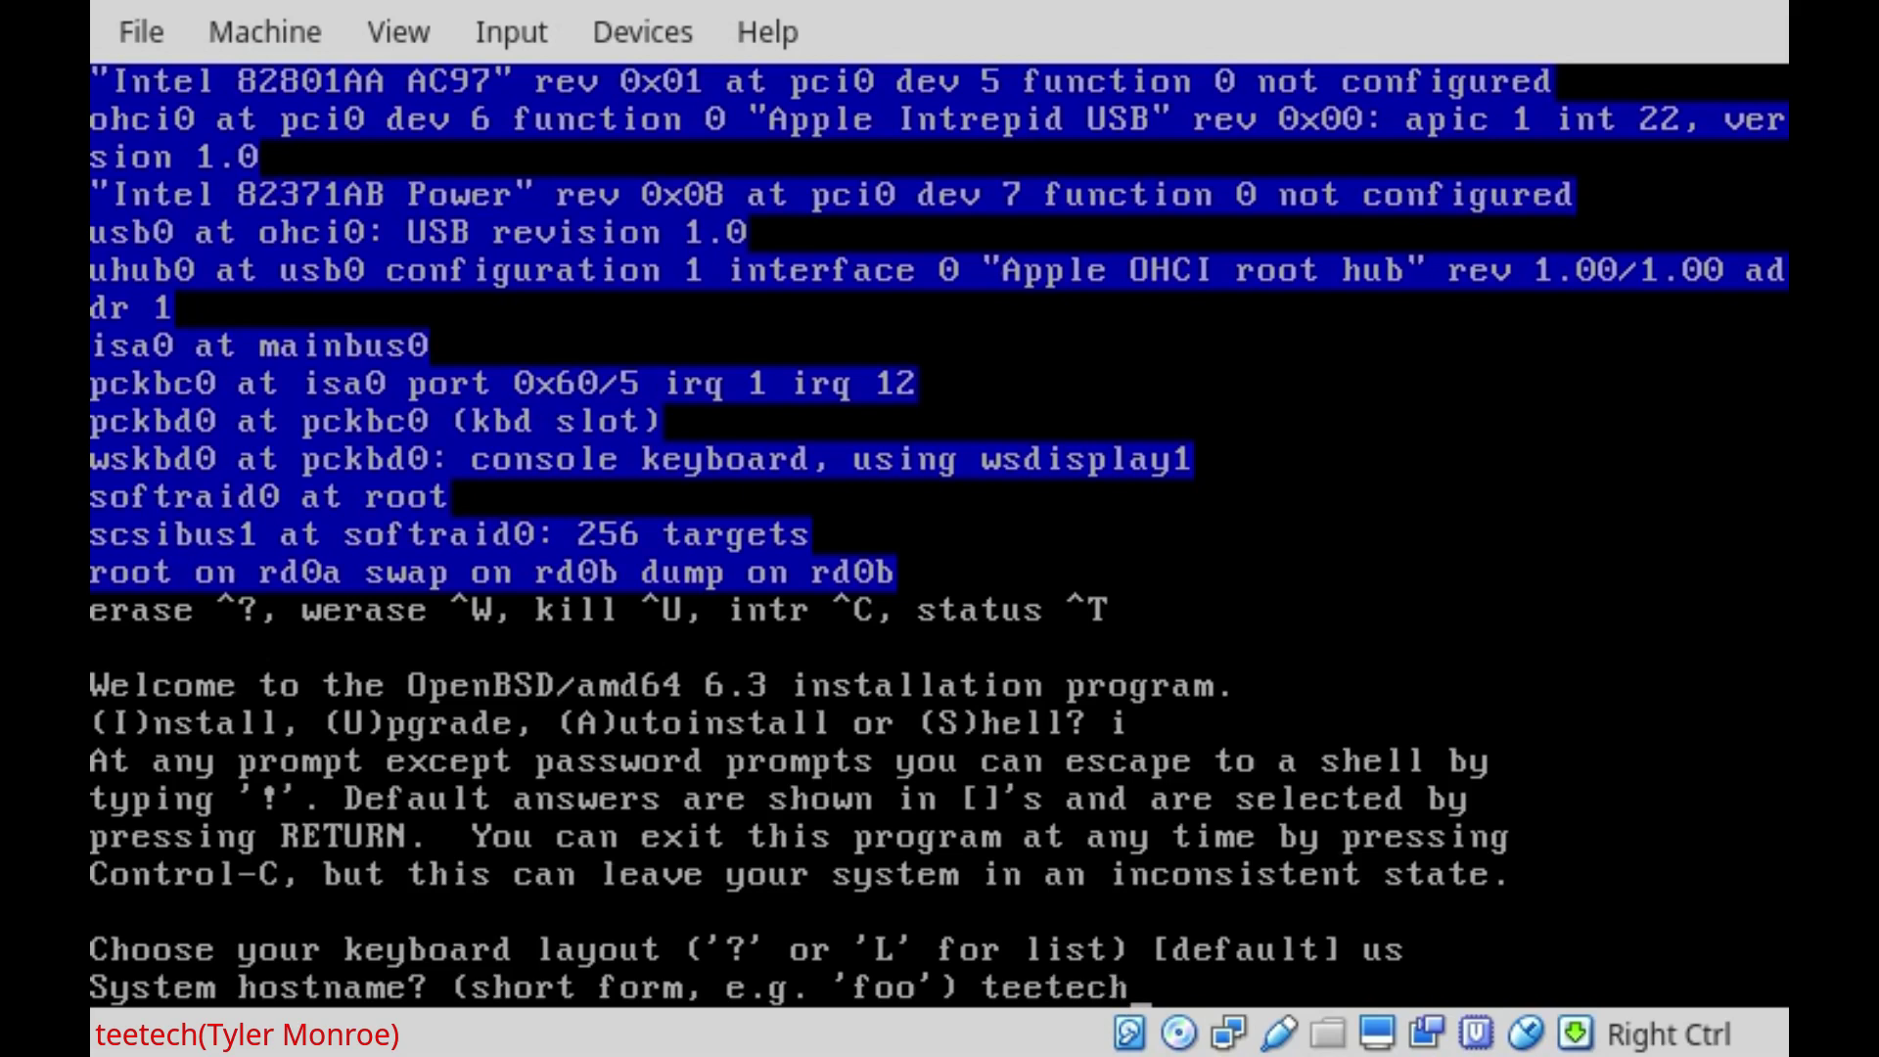
key("Return")
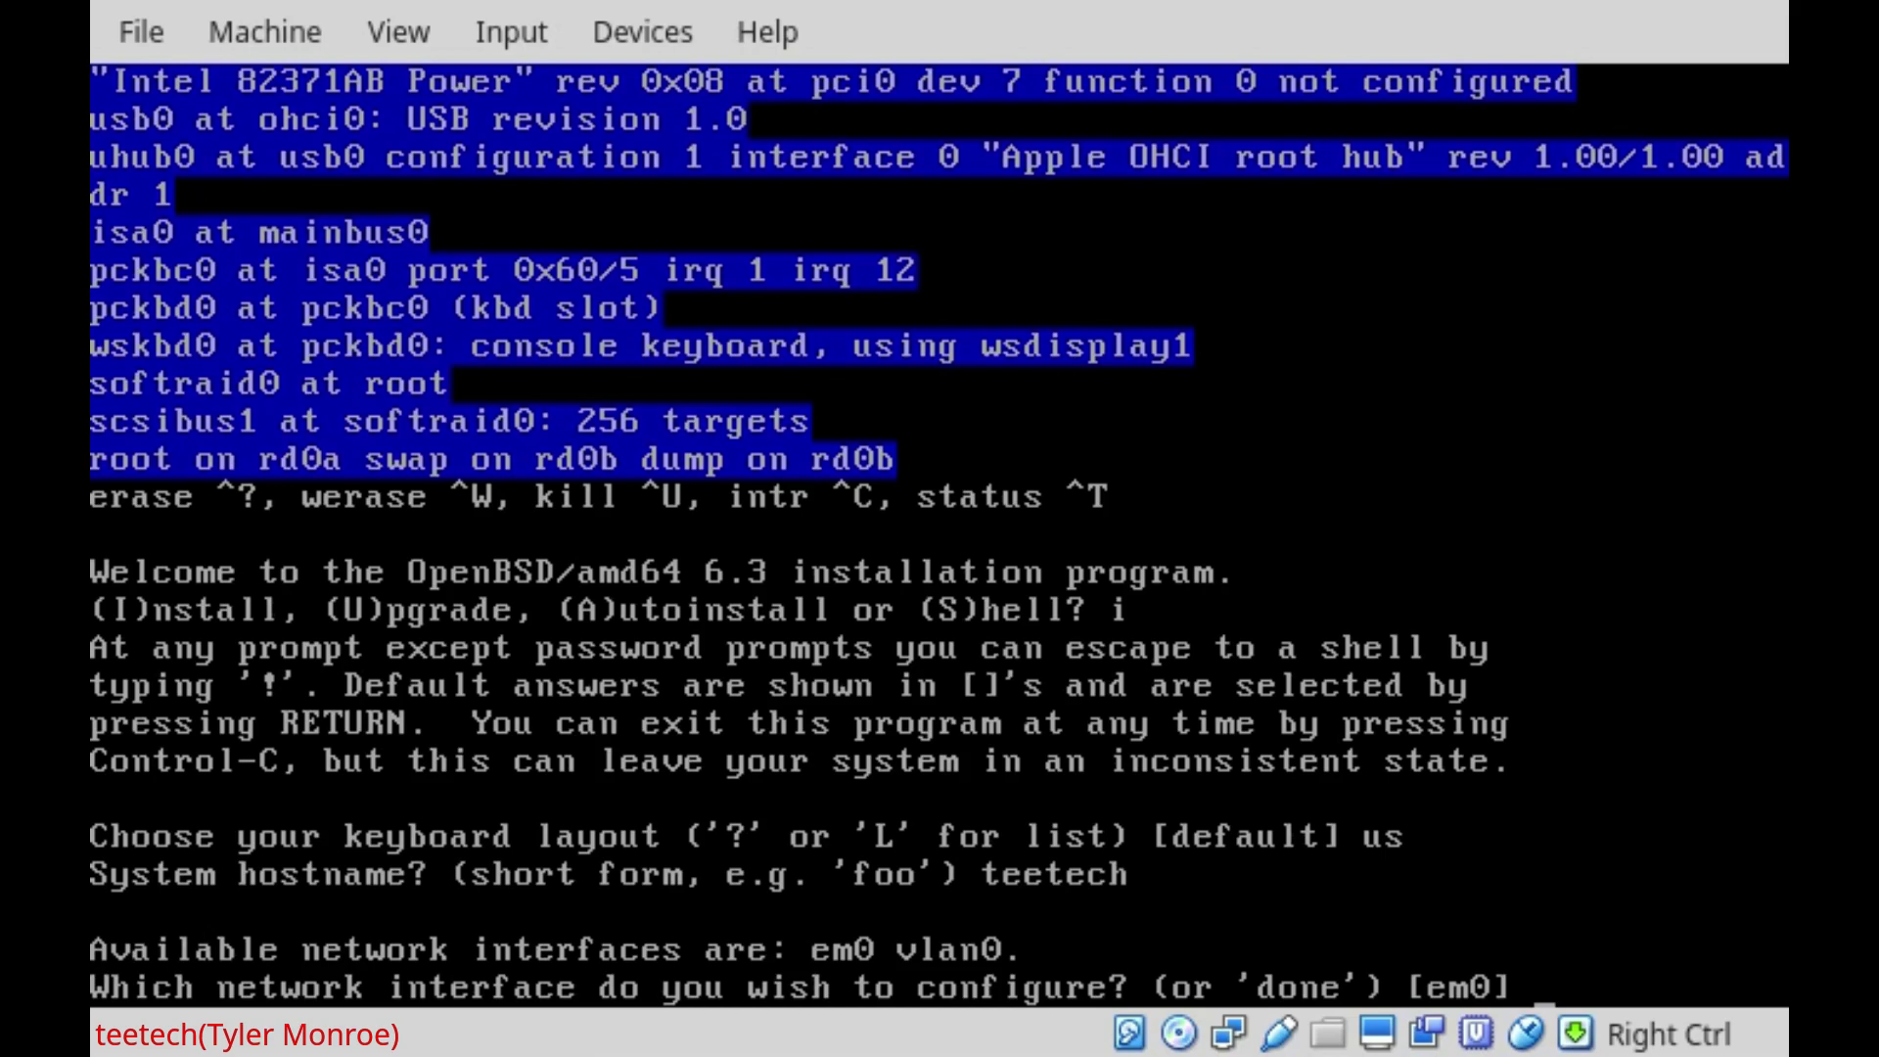
Give em0 a DHCP IPv4 address, leave IPv6 as none, and finish network setup
key("Return")
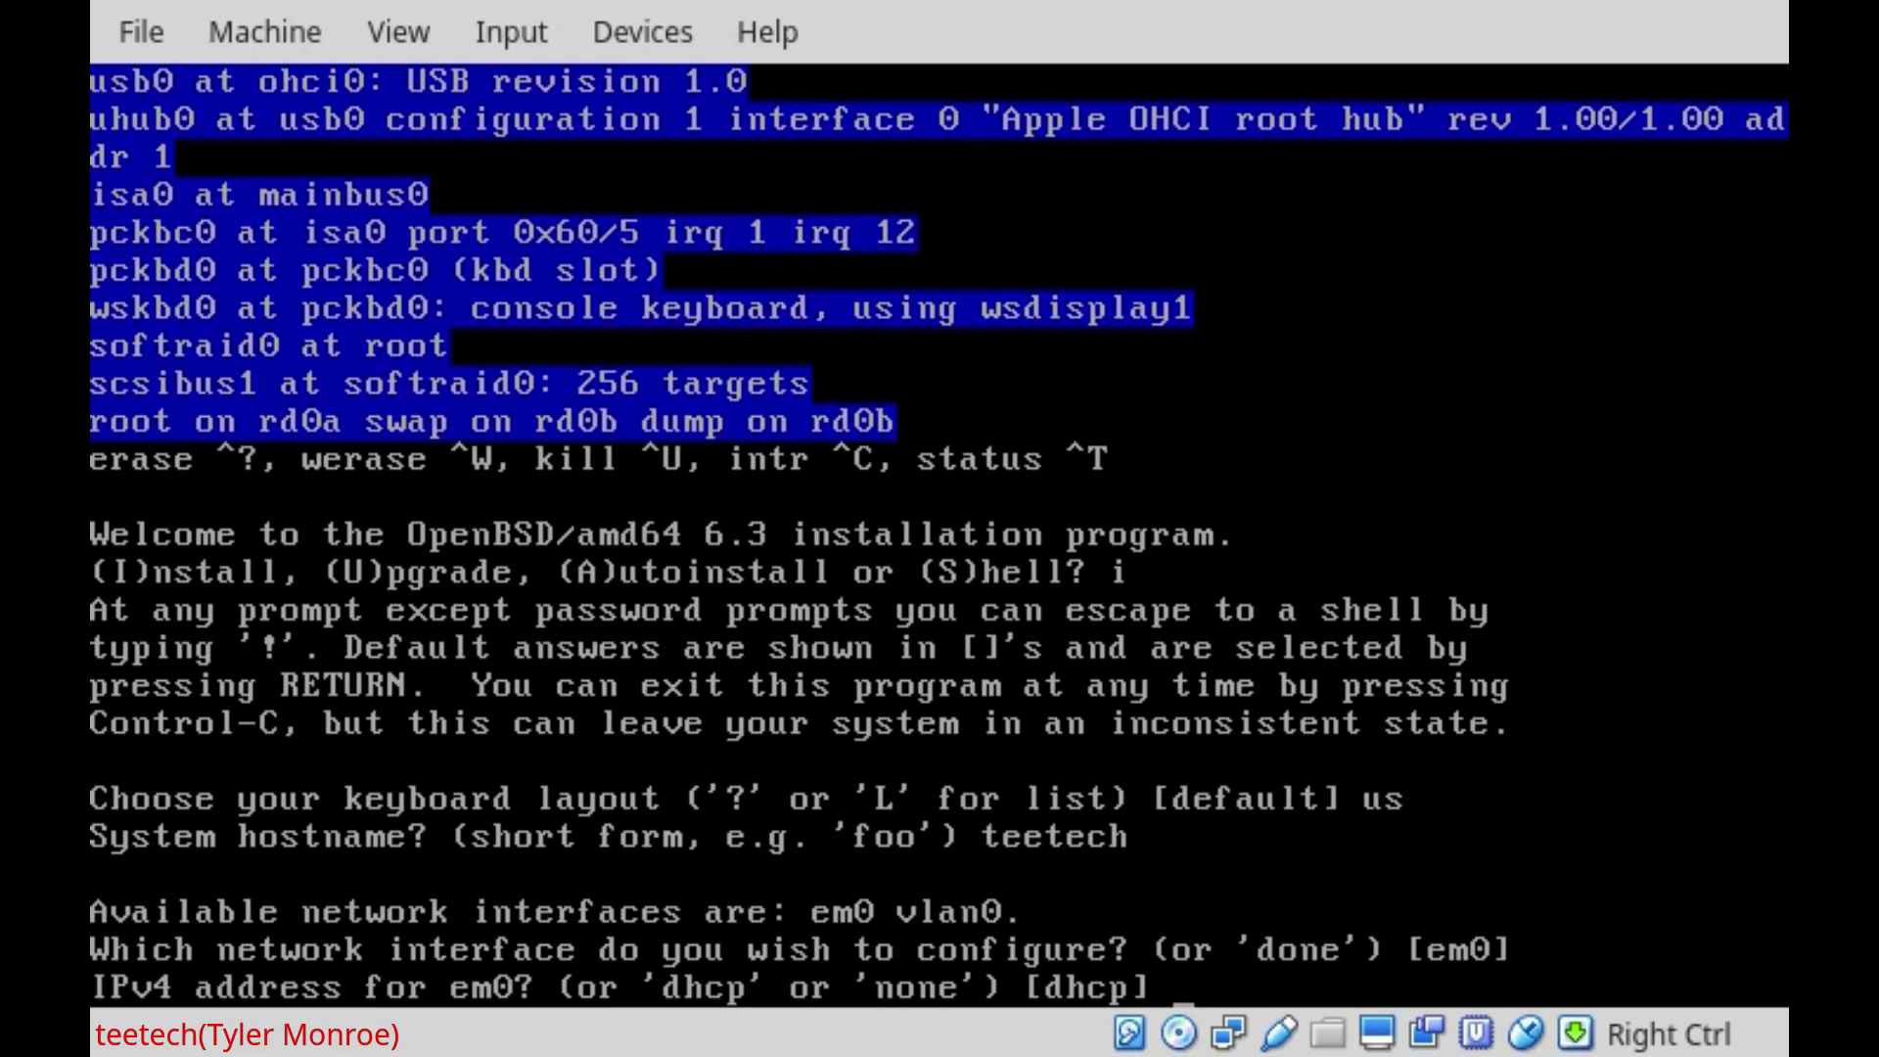
key("Return")
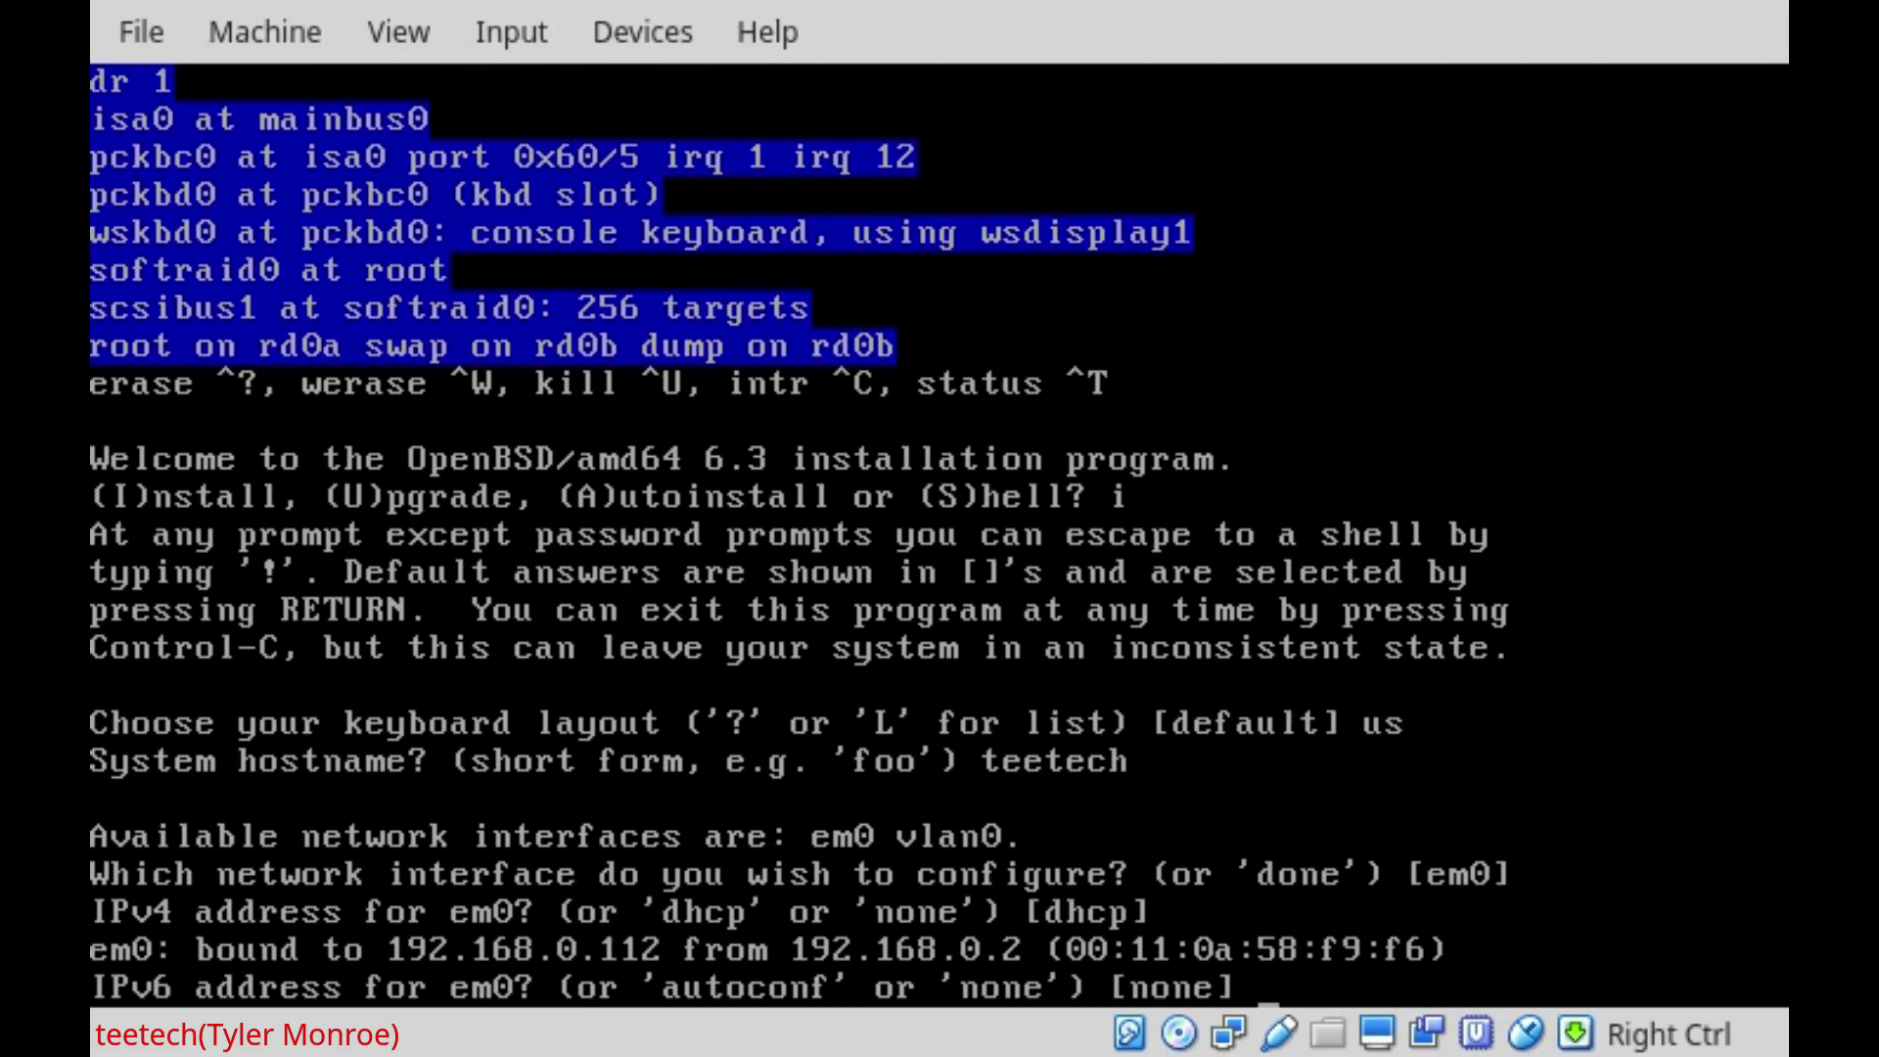
key("Return")
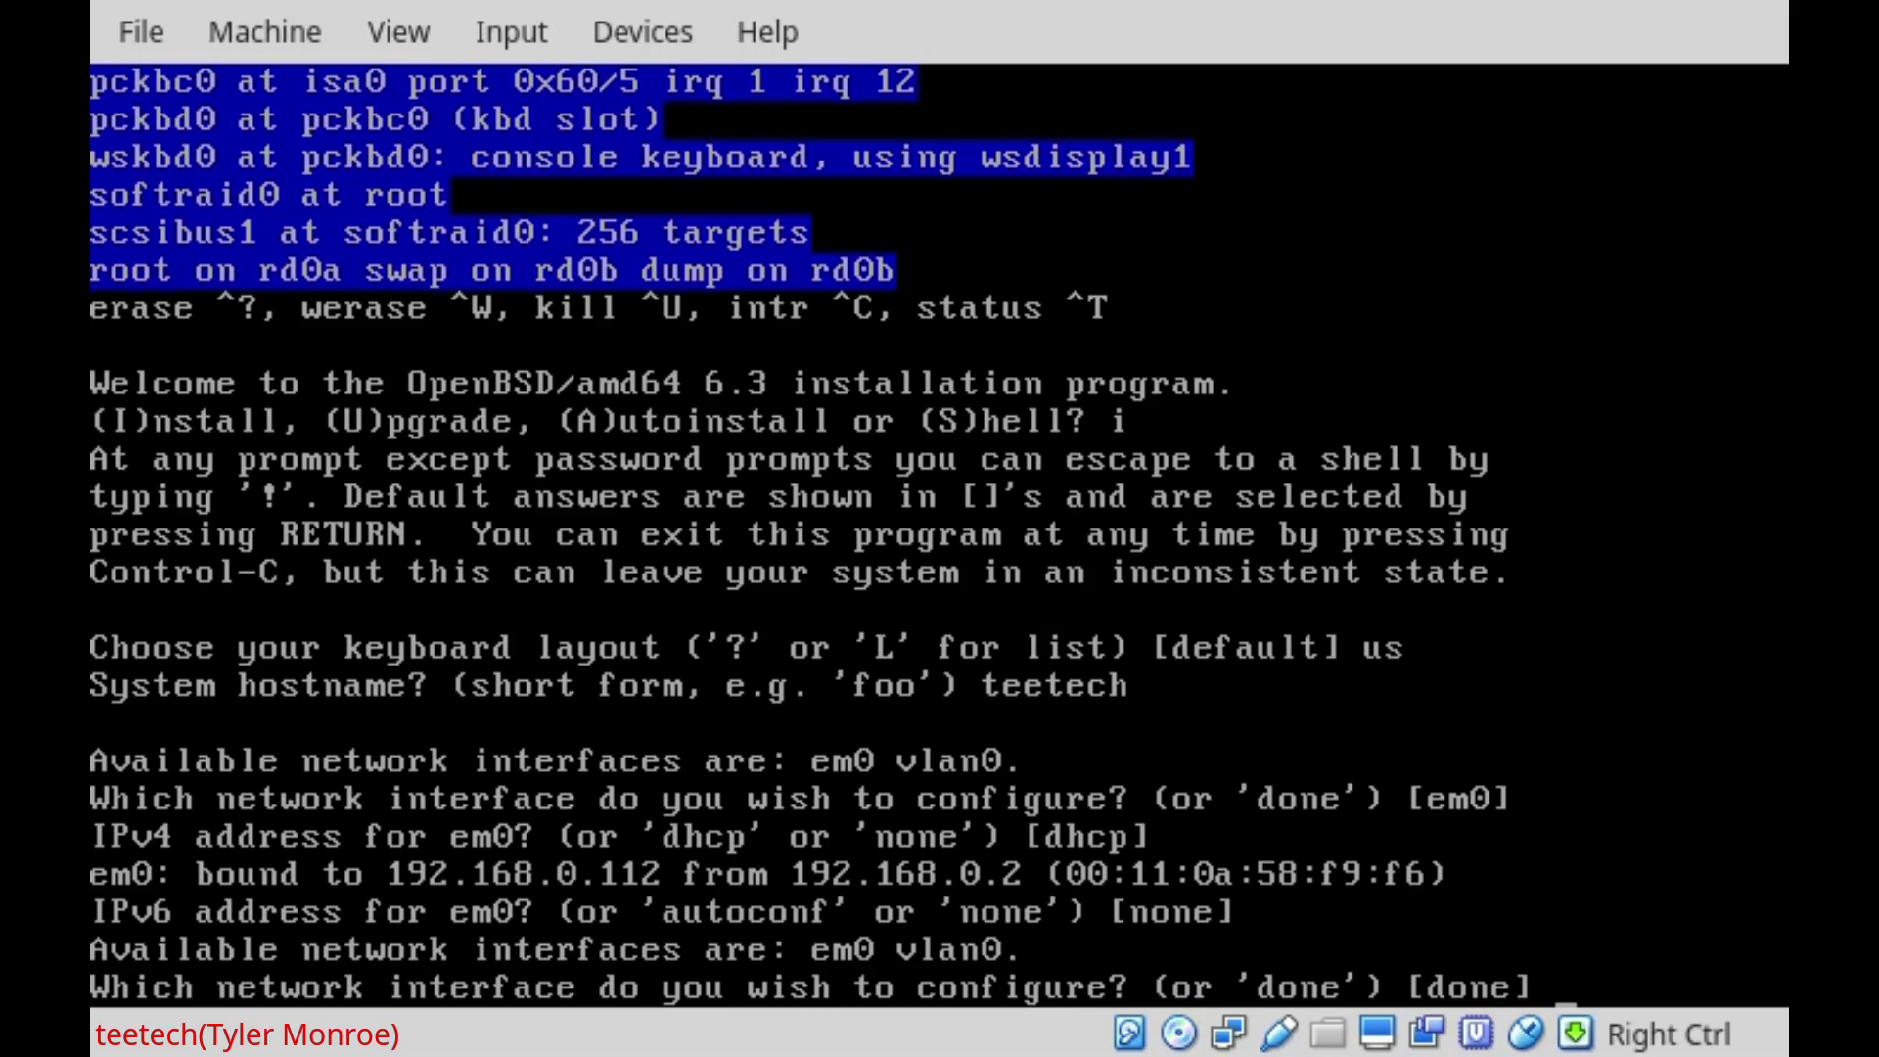
key("Return")
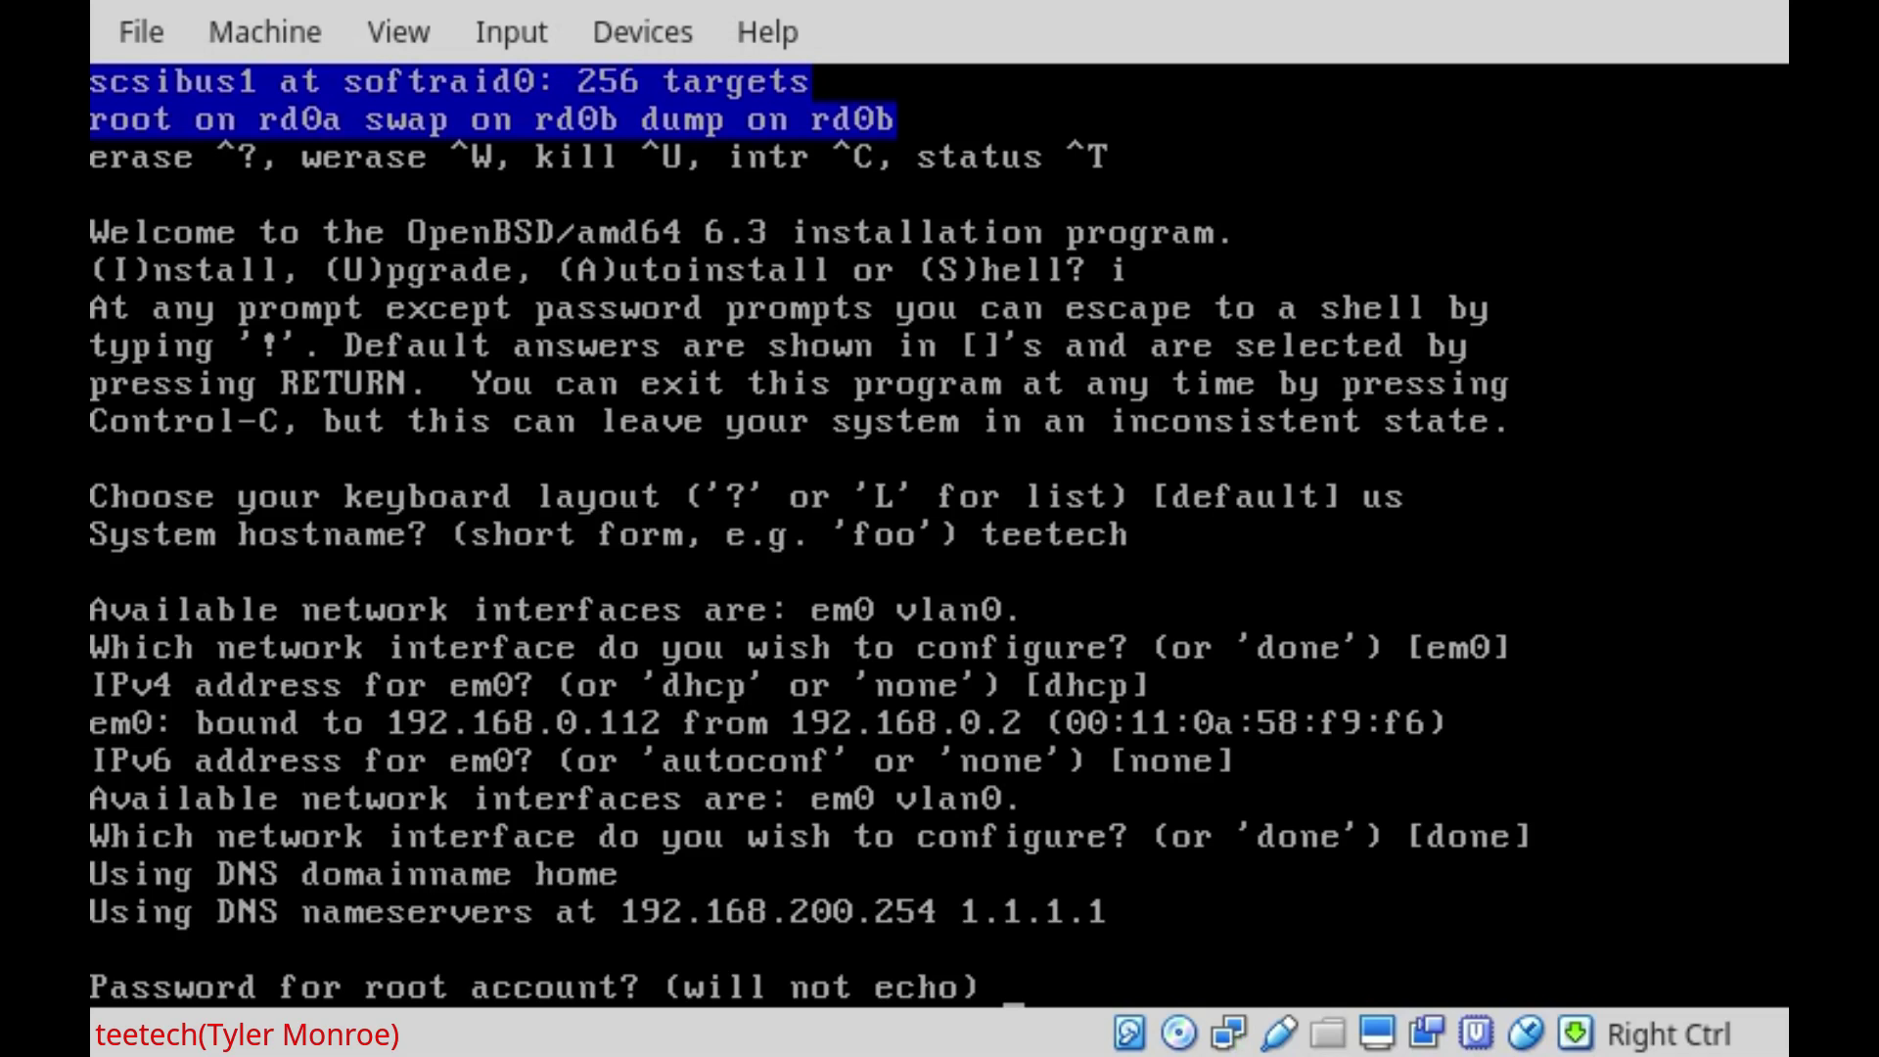
Enter the root account password and confirm it a second time
key("Return")
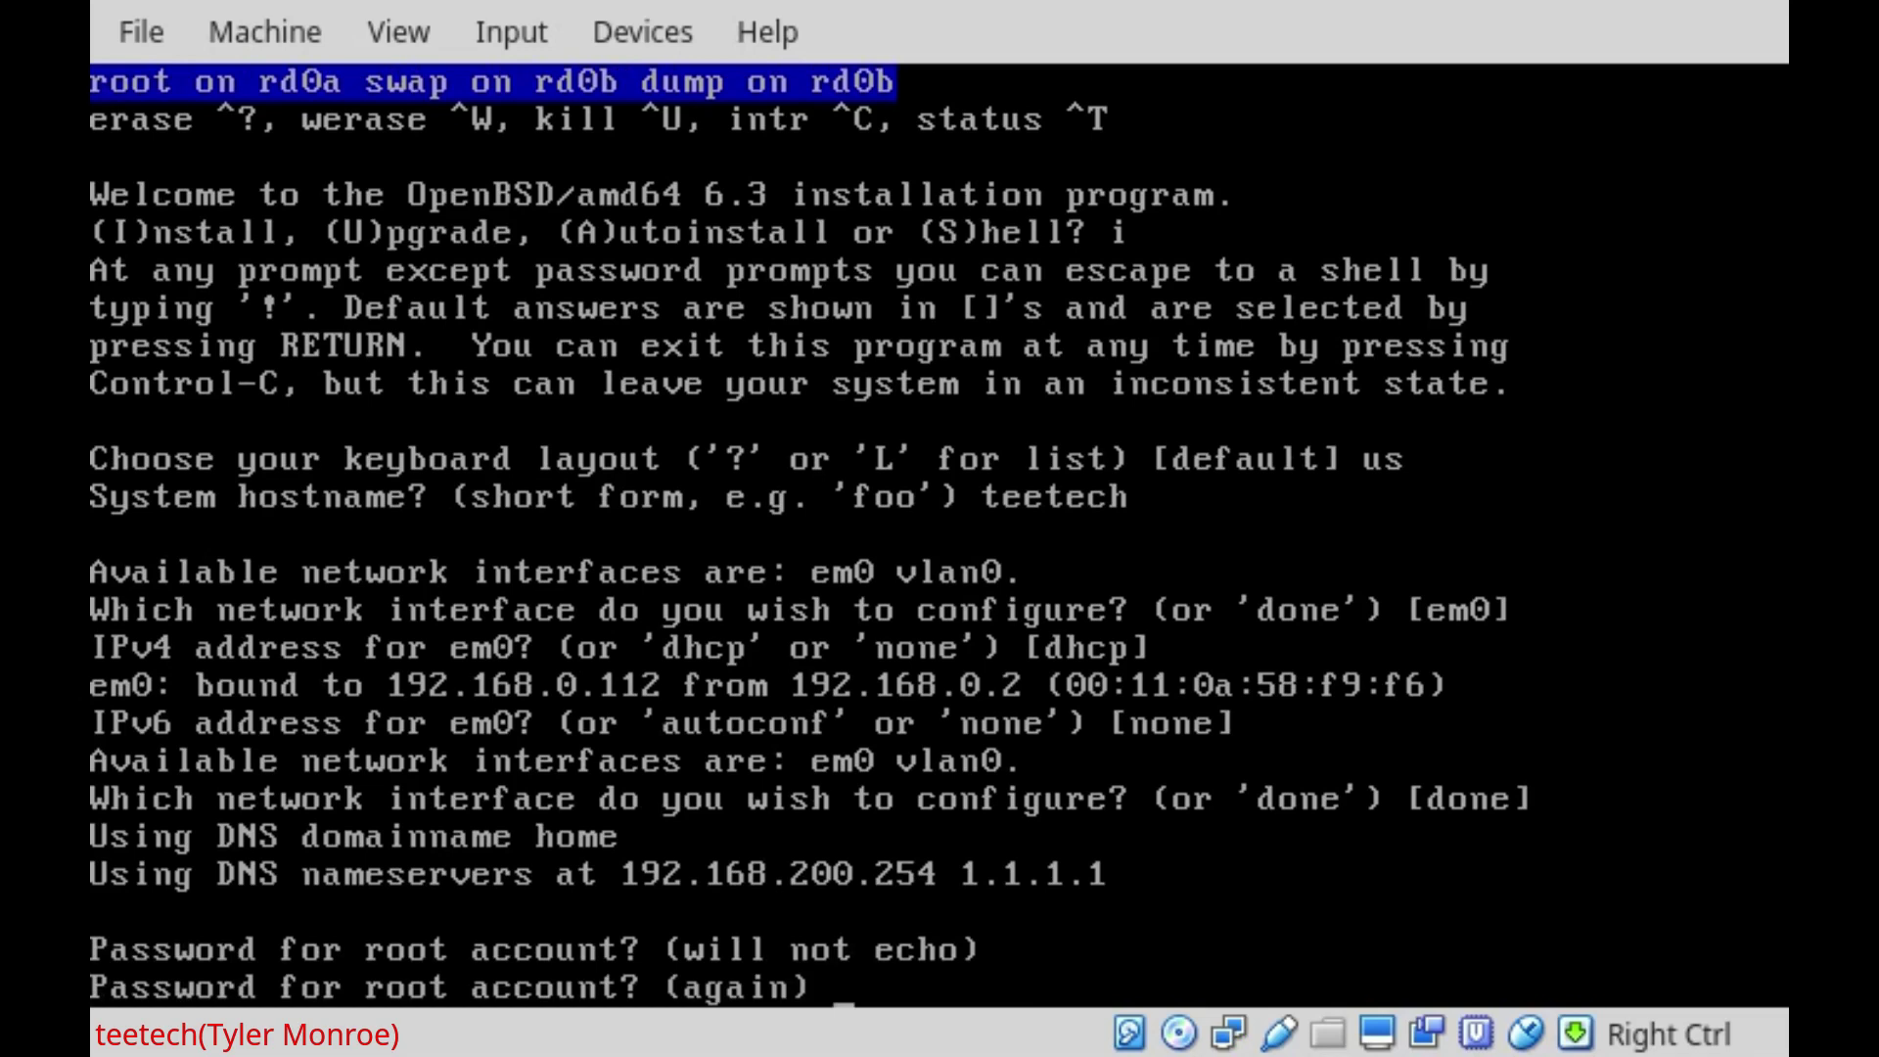
key("Return")
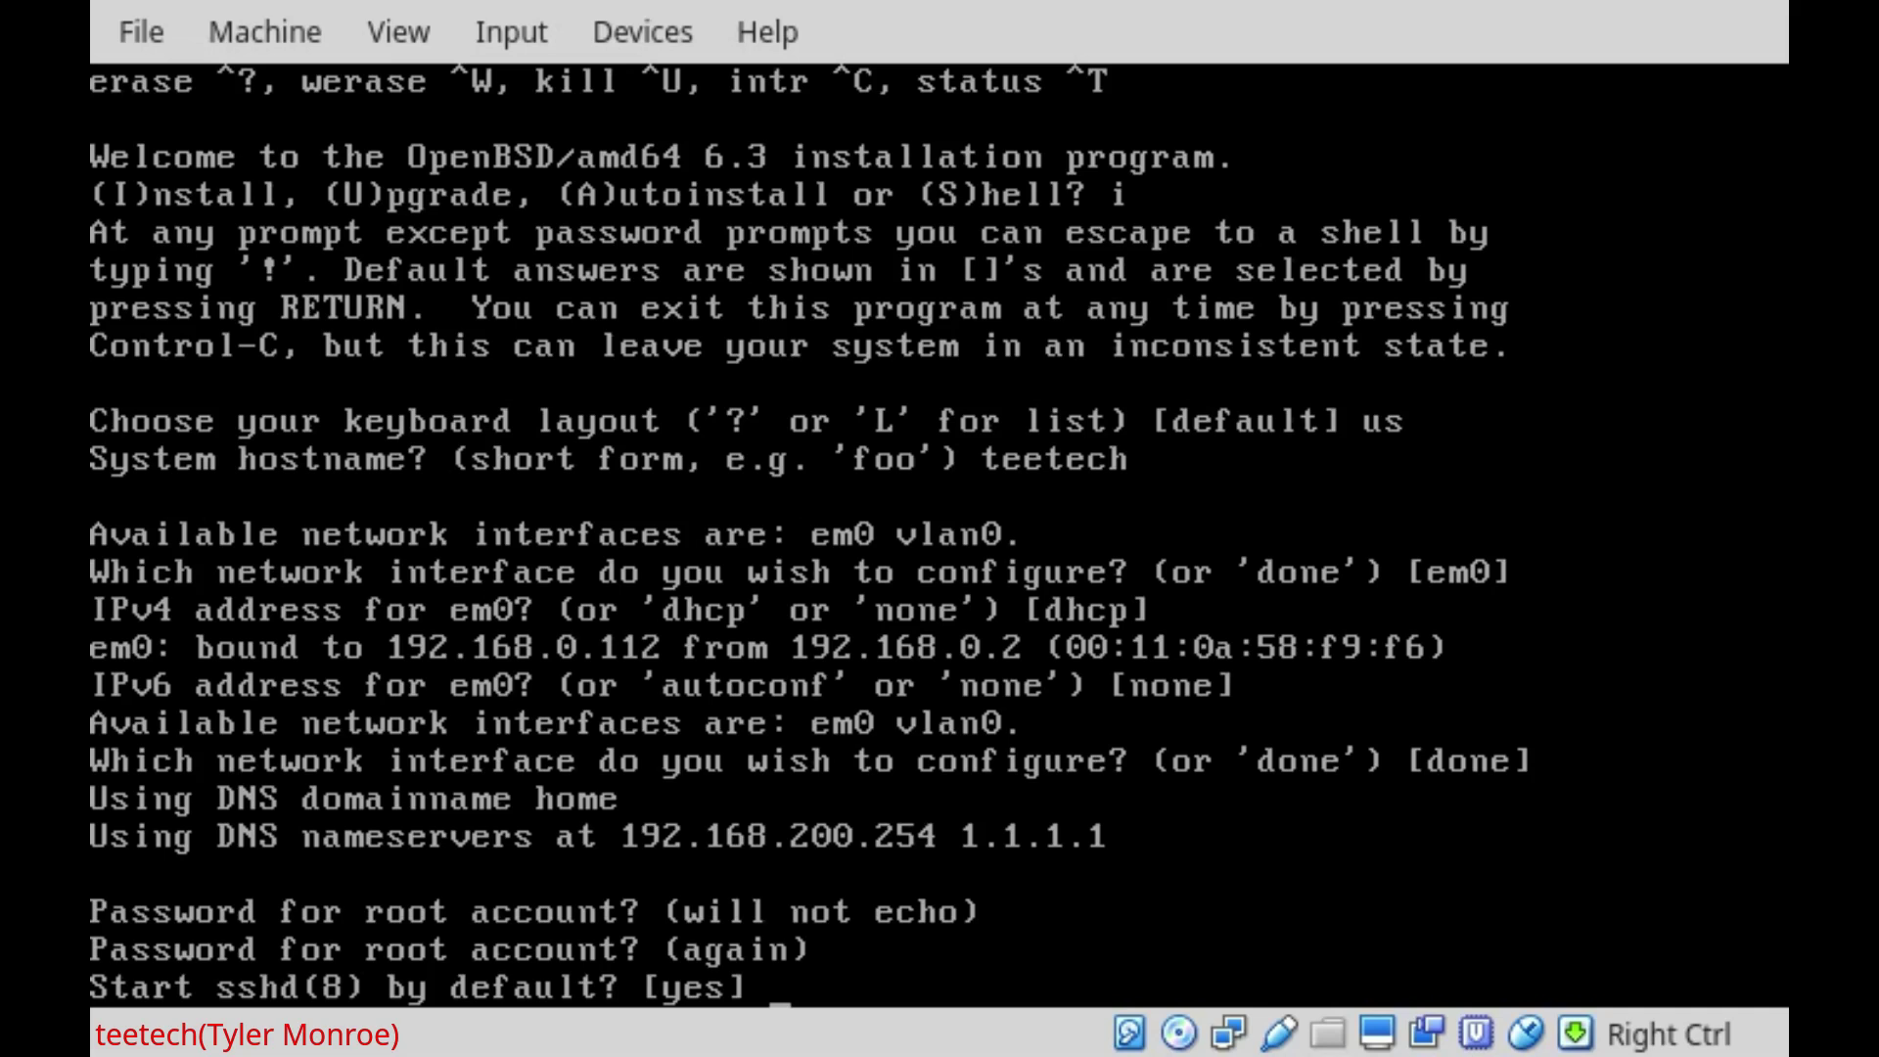
Keep sshd off by default, use the X Window System, and don't start xenodm
type("no")
key("Return")
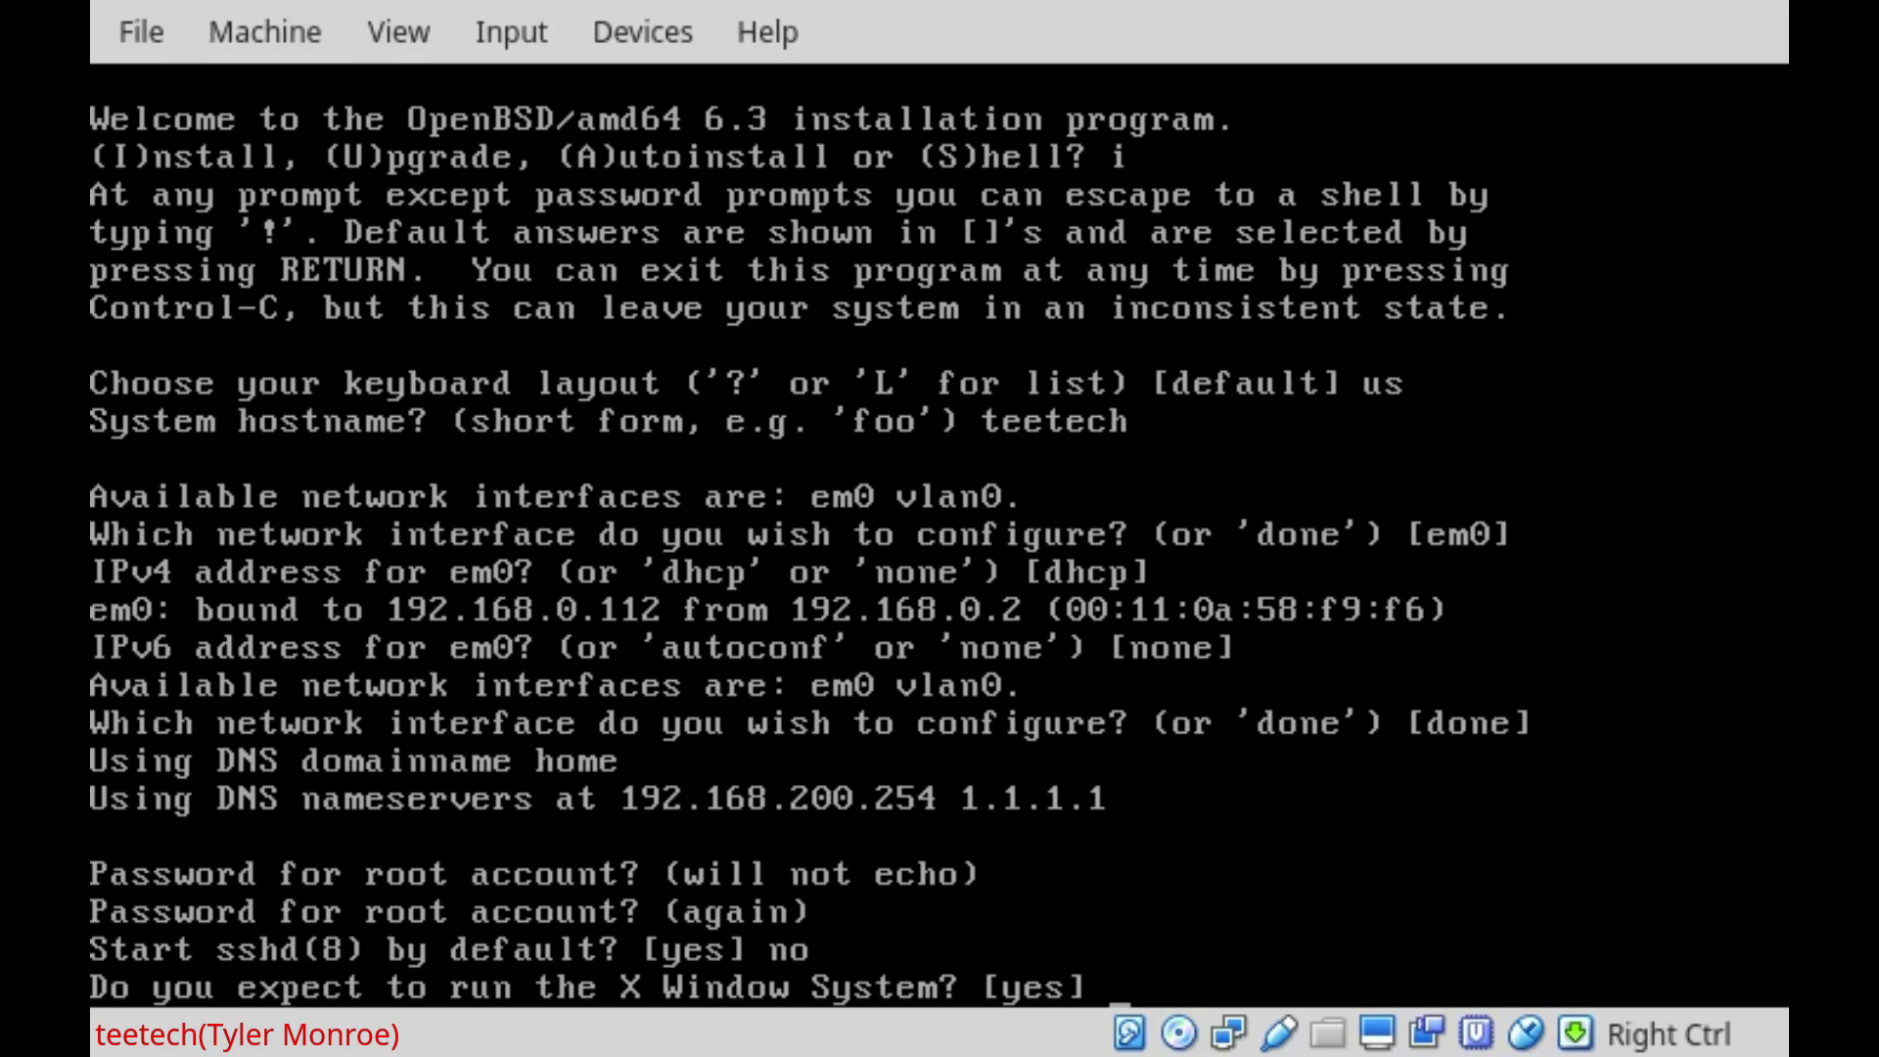
key("Return")
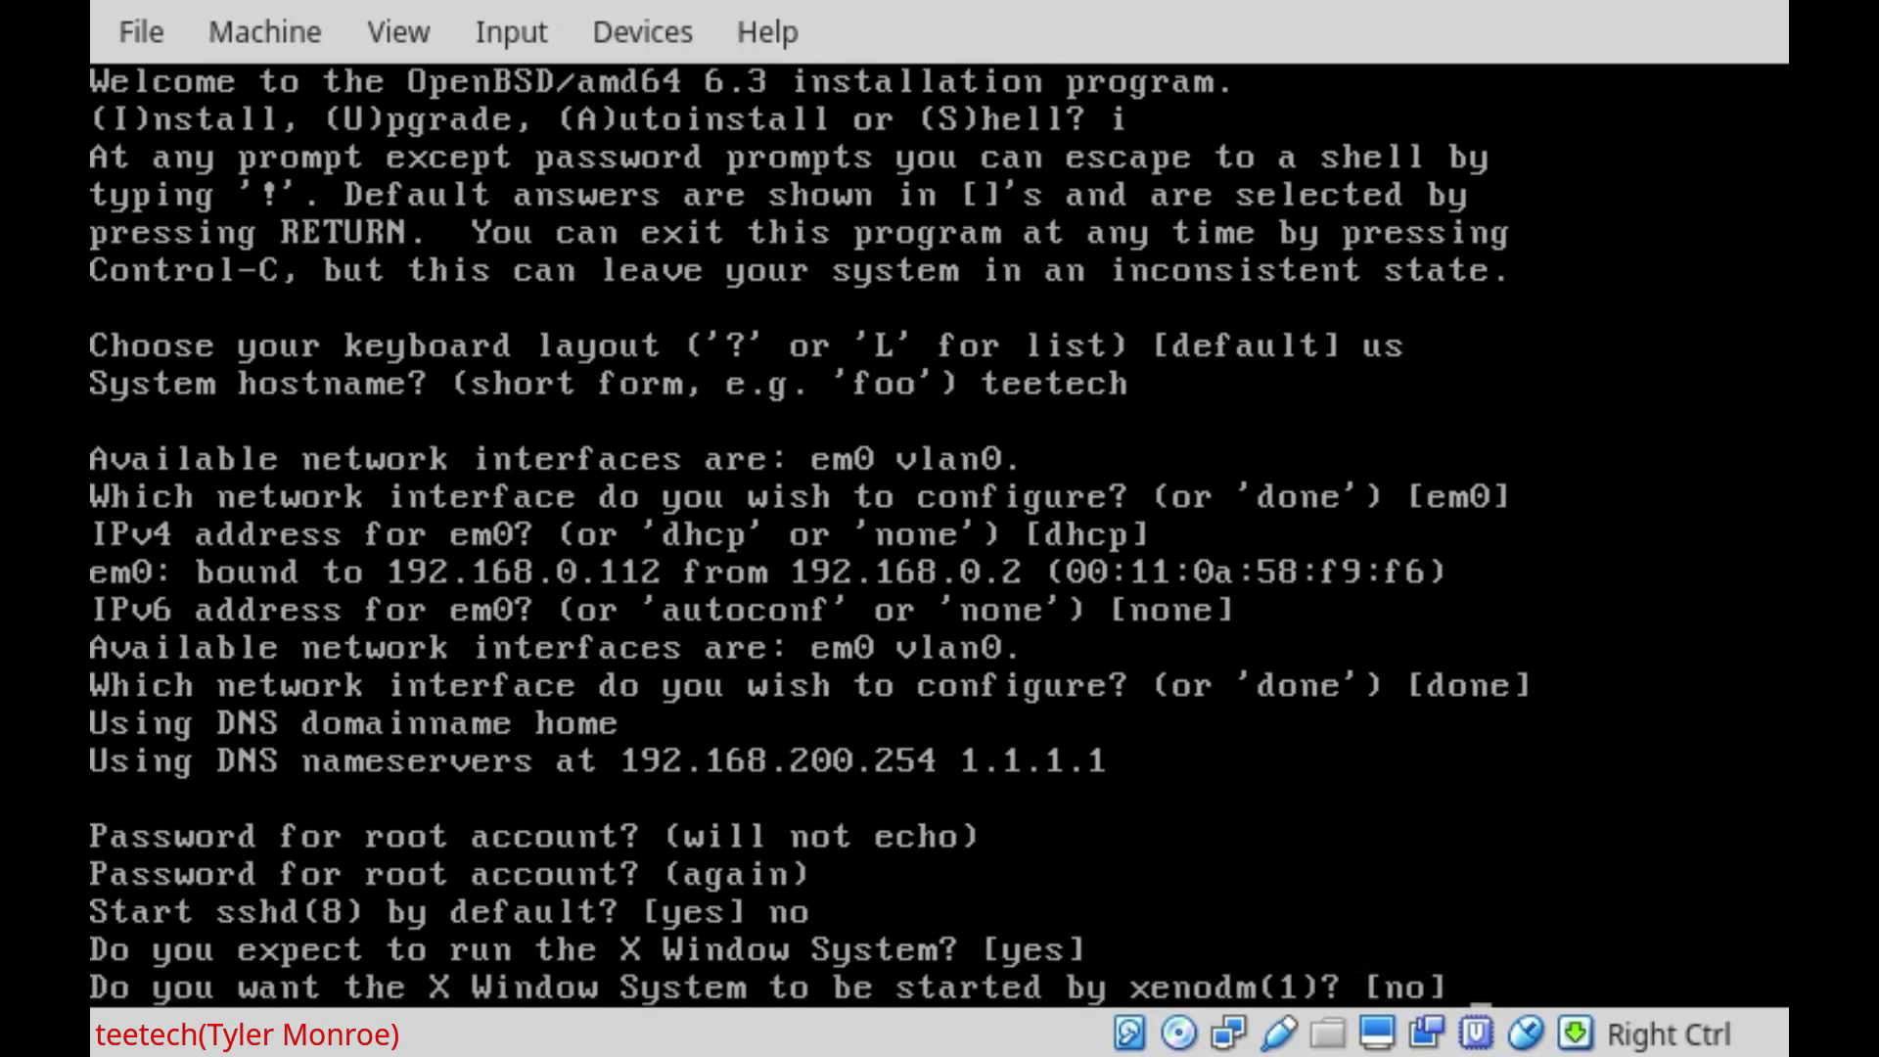
key("Return")
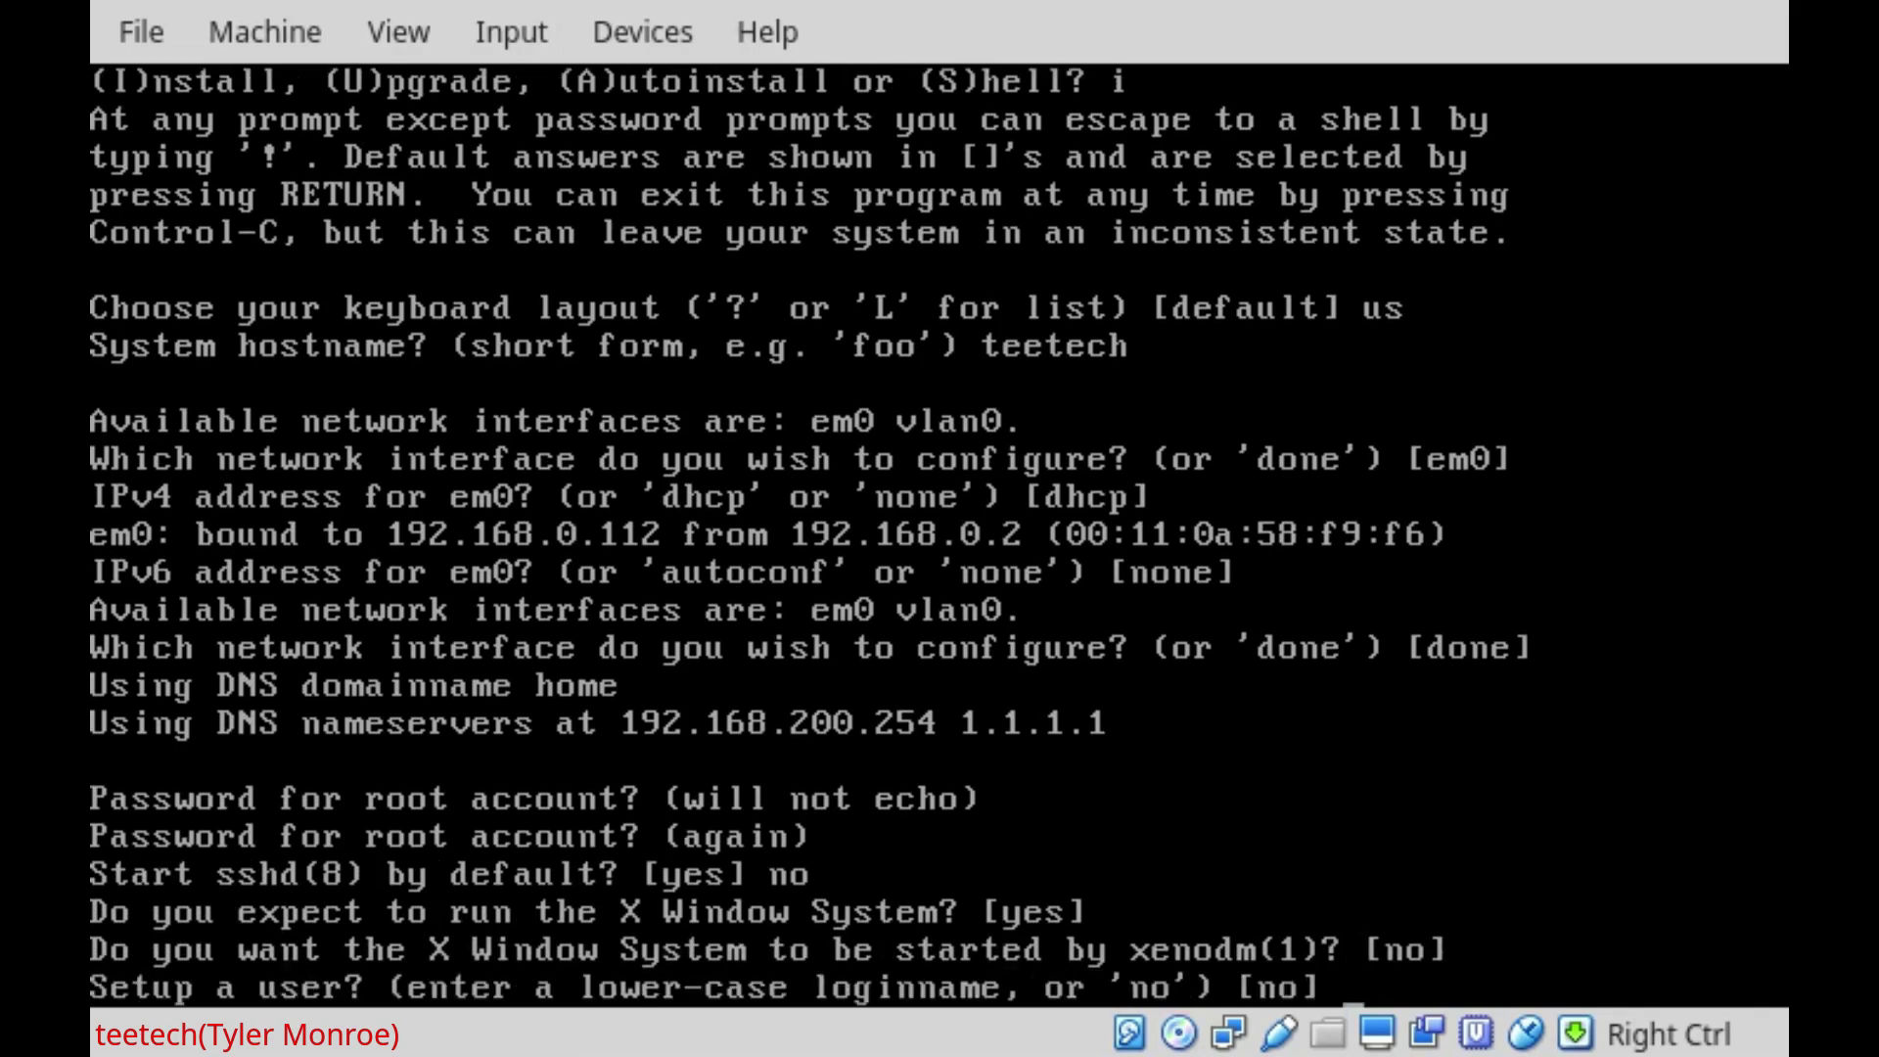
Add user tman with the default full name and a password, re-entered after one mismatch
type("tman")
key("Return")
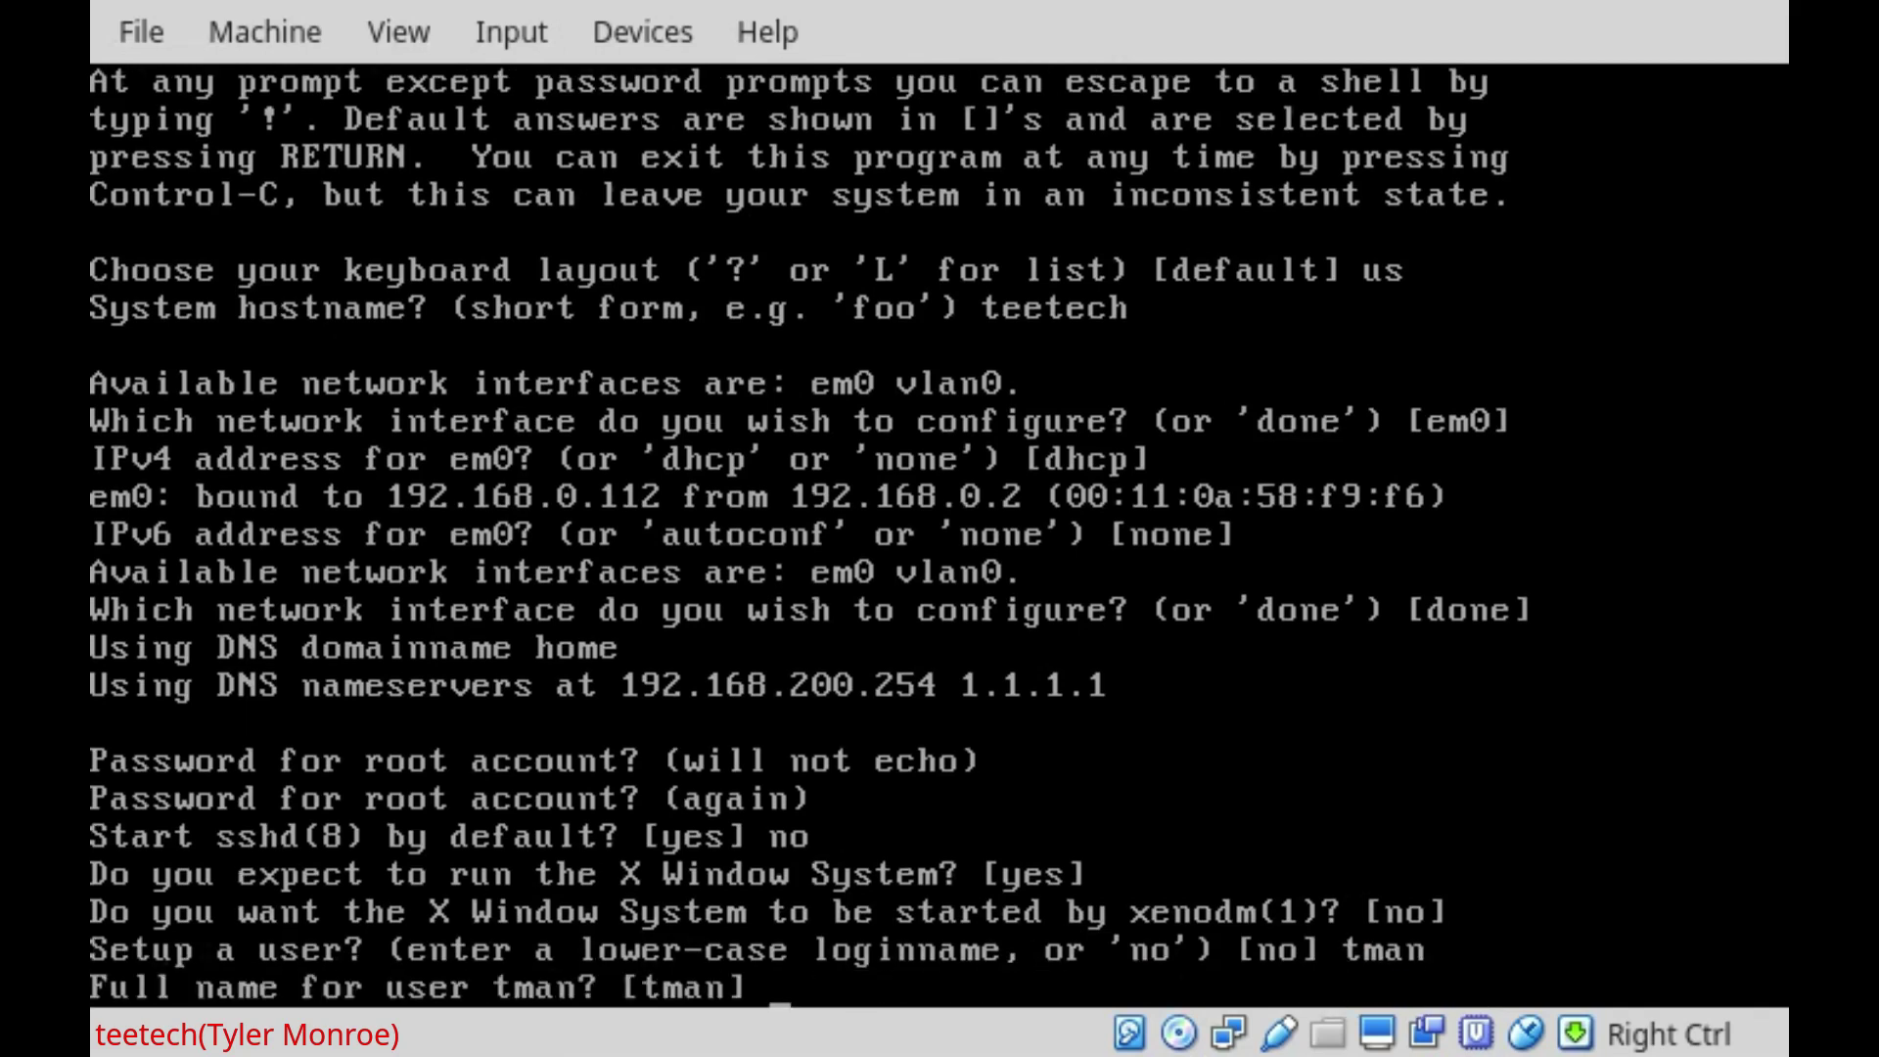
key("Return")
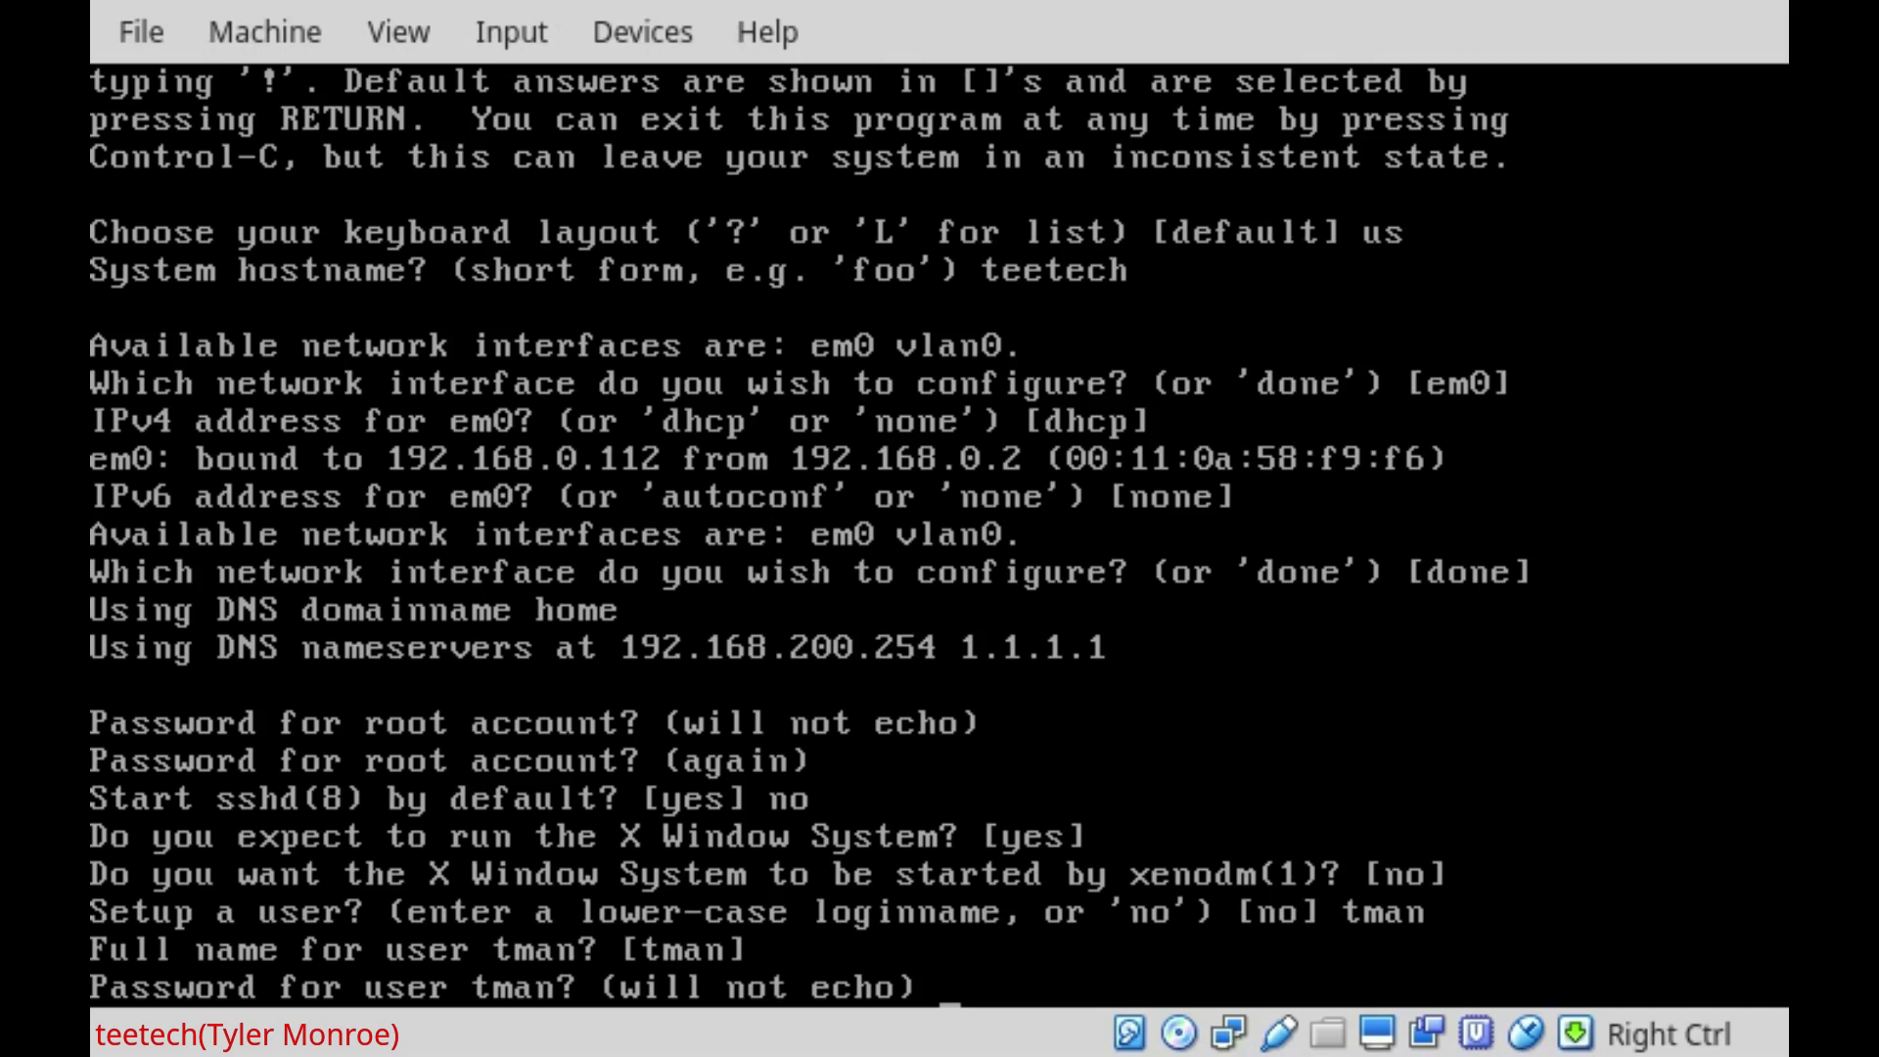
key("Return")
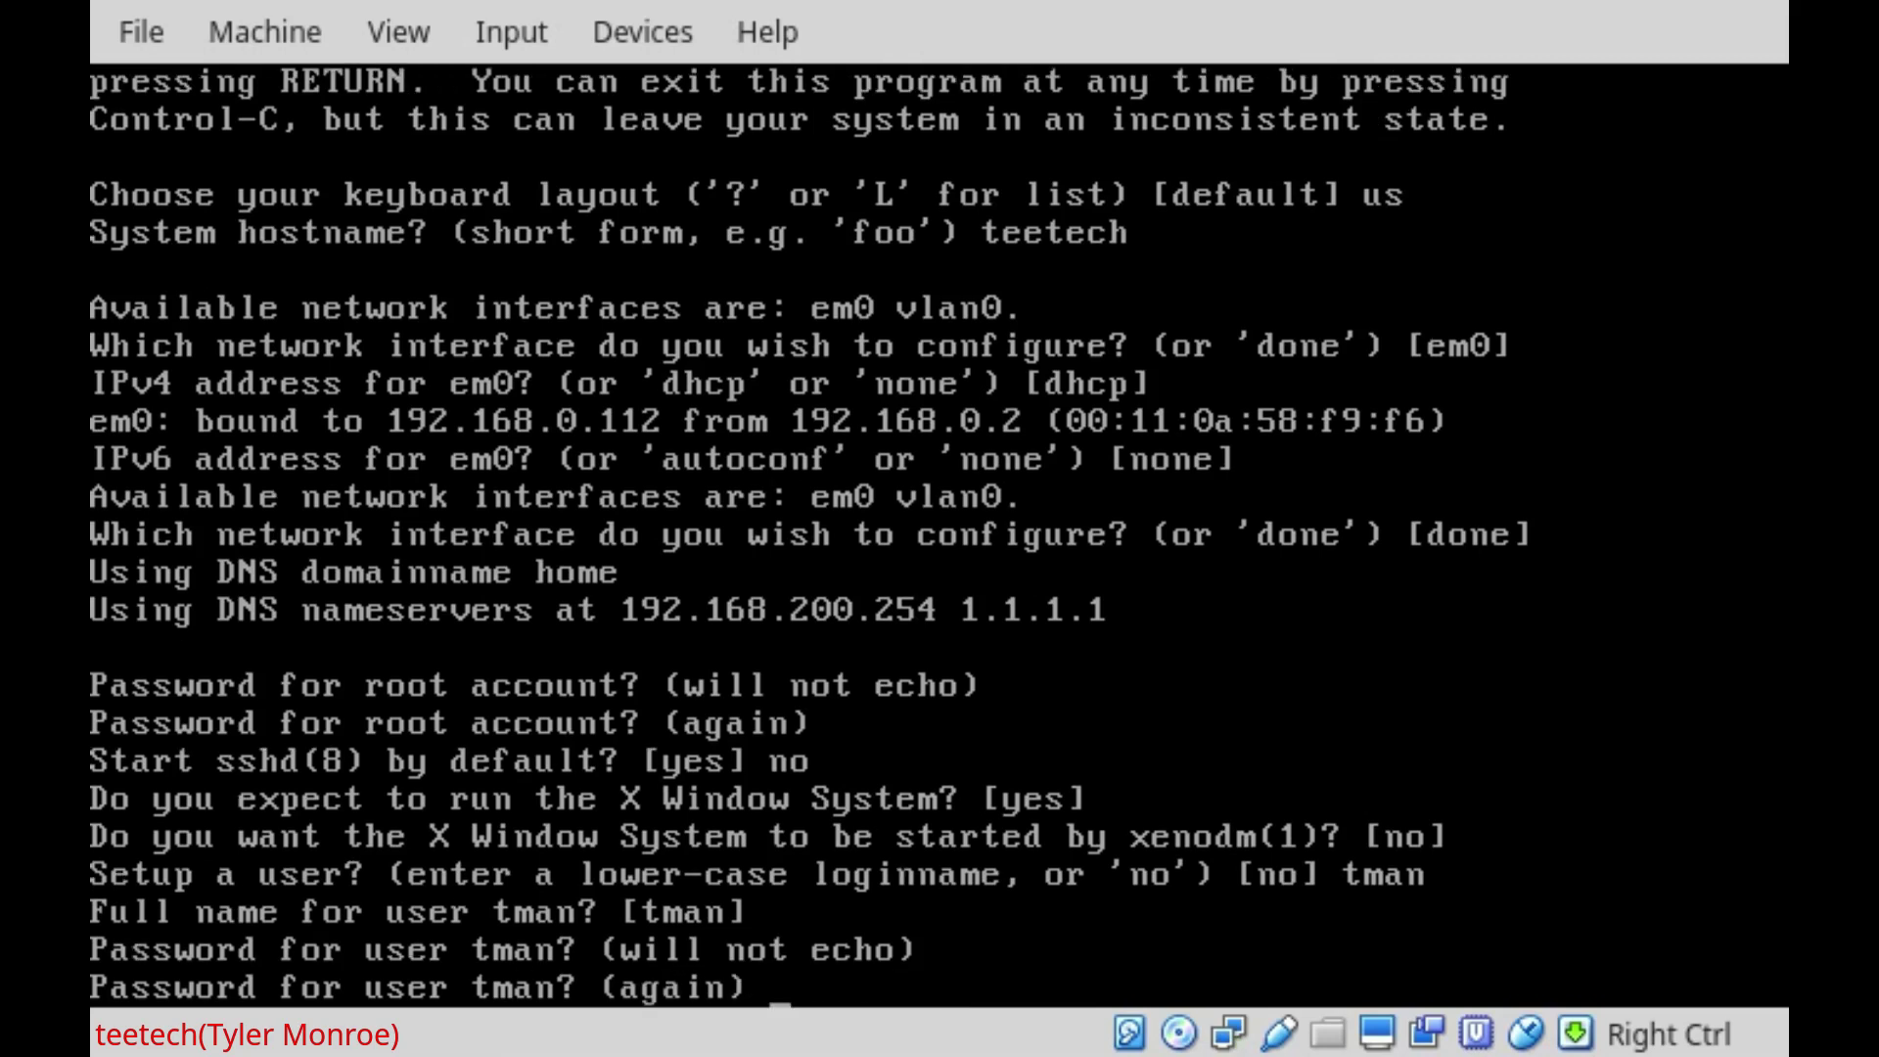
key("Return")
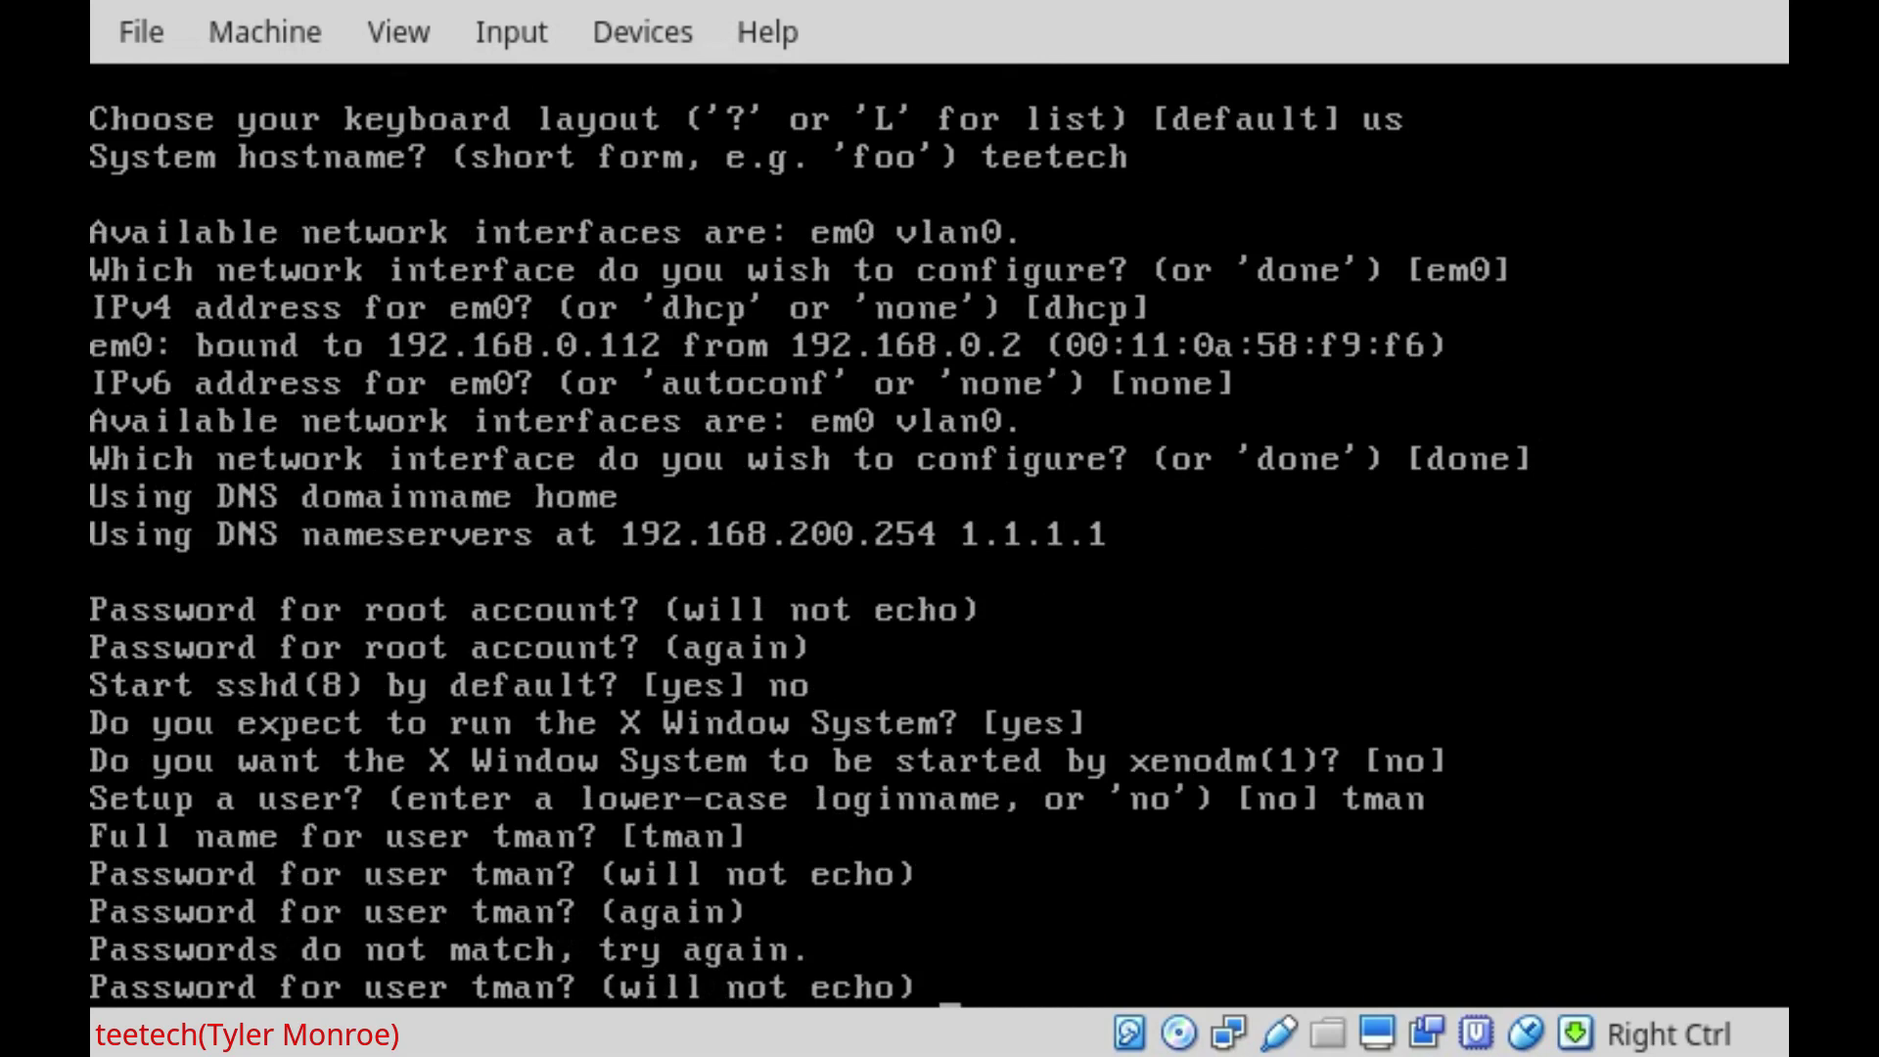
key("Return")
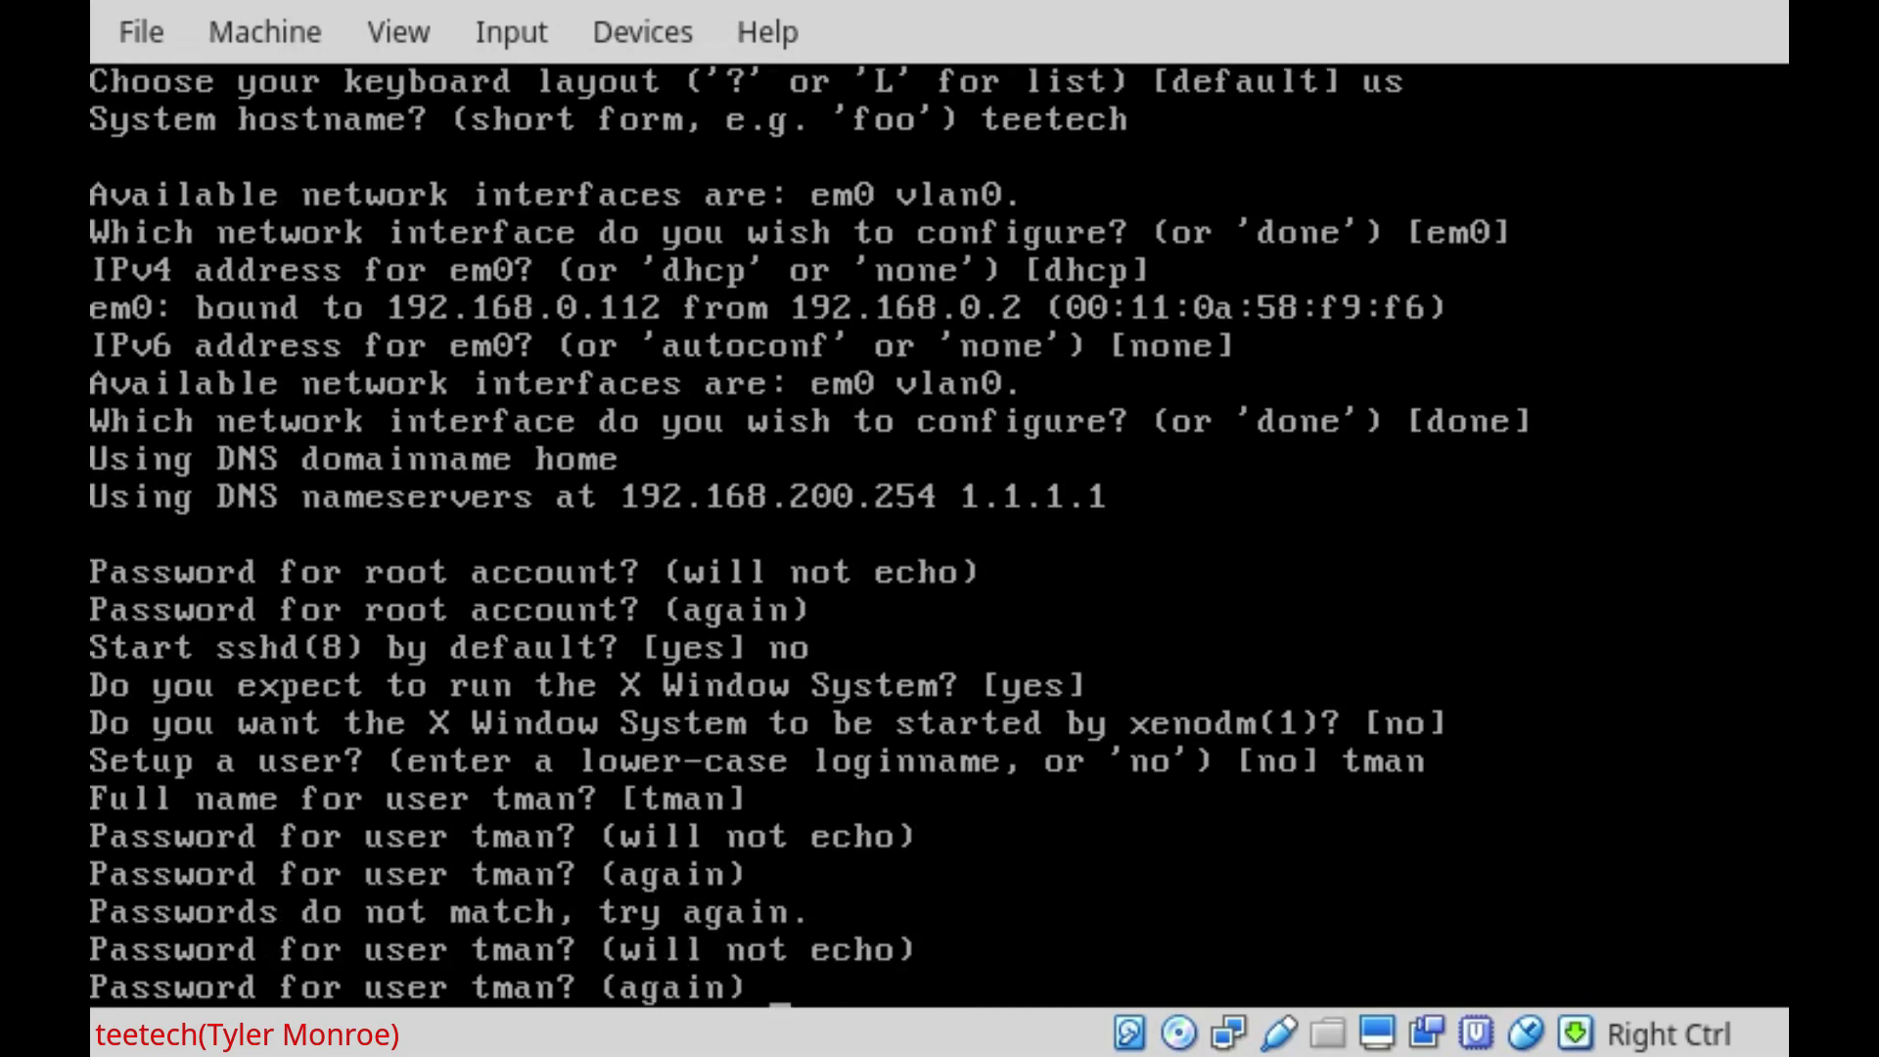
key("Return")
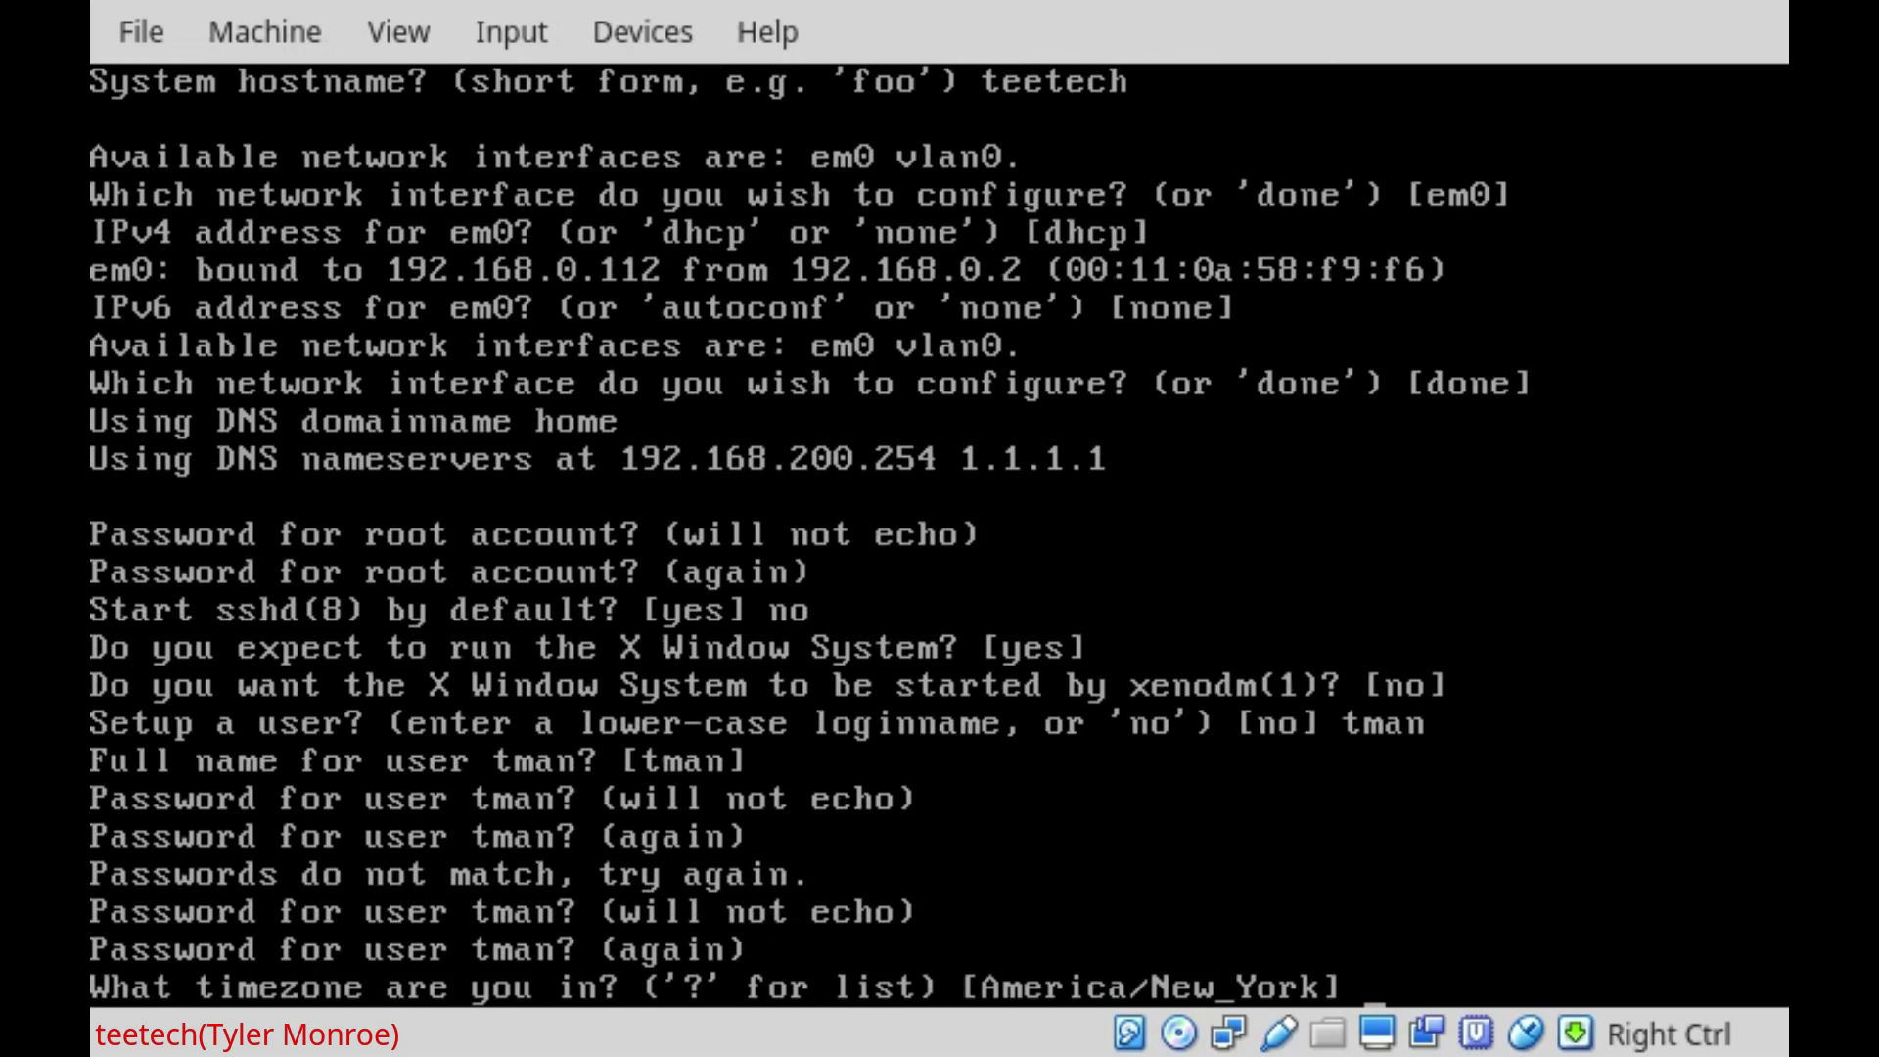
Keep America/New_York and auto-partition all of disk wd0 with a whole-disk MBR
key("Return")
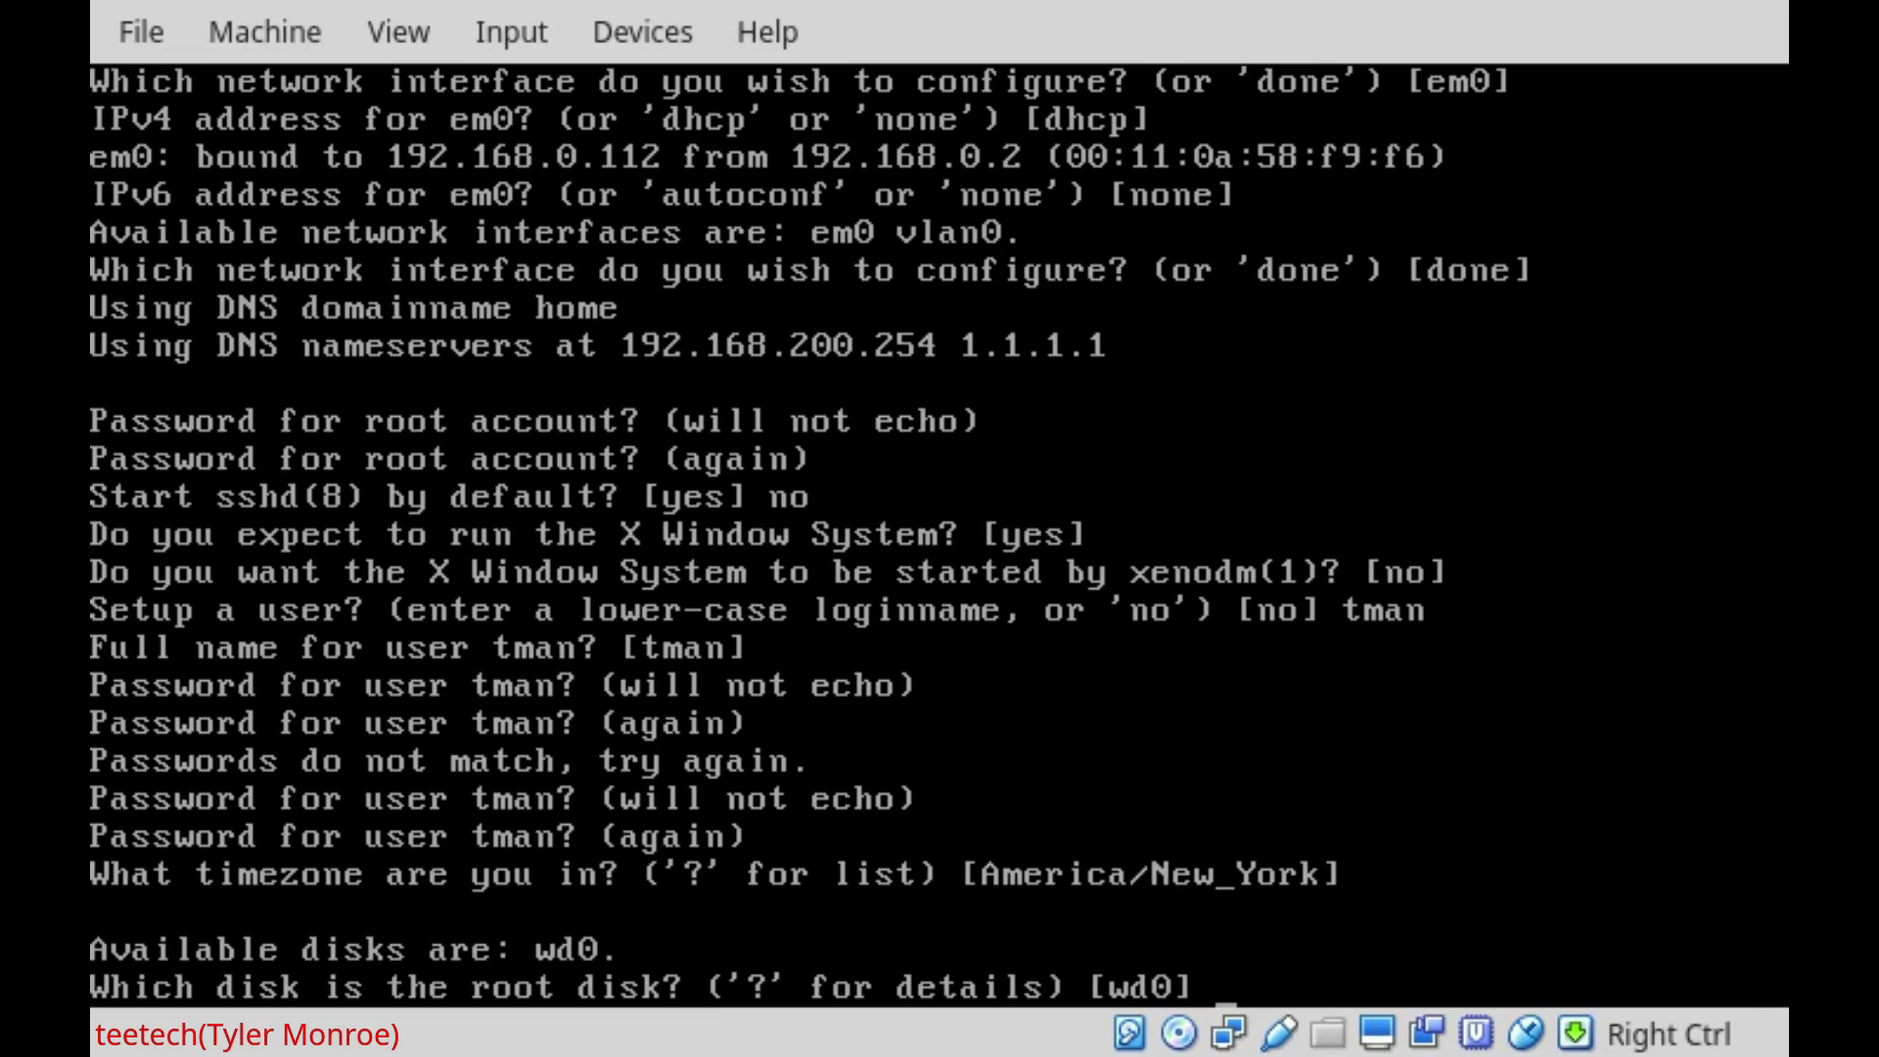
key("Return")
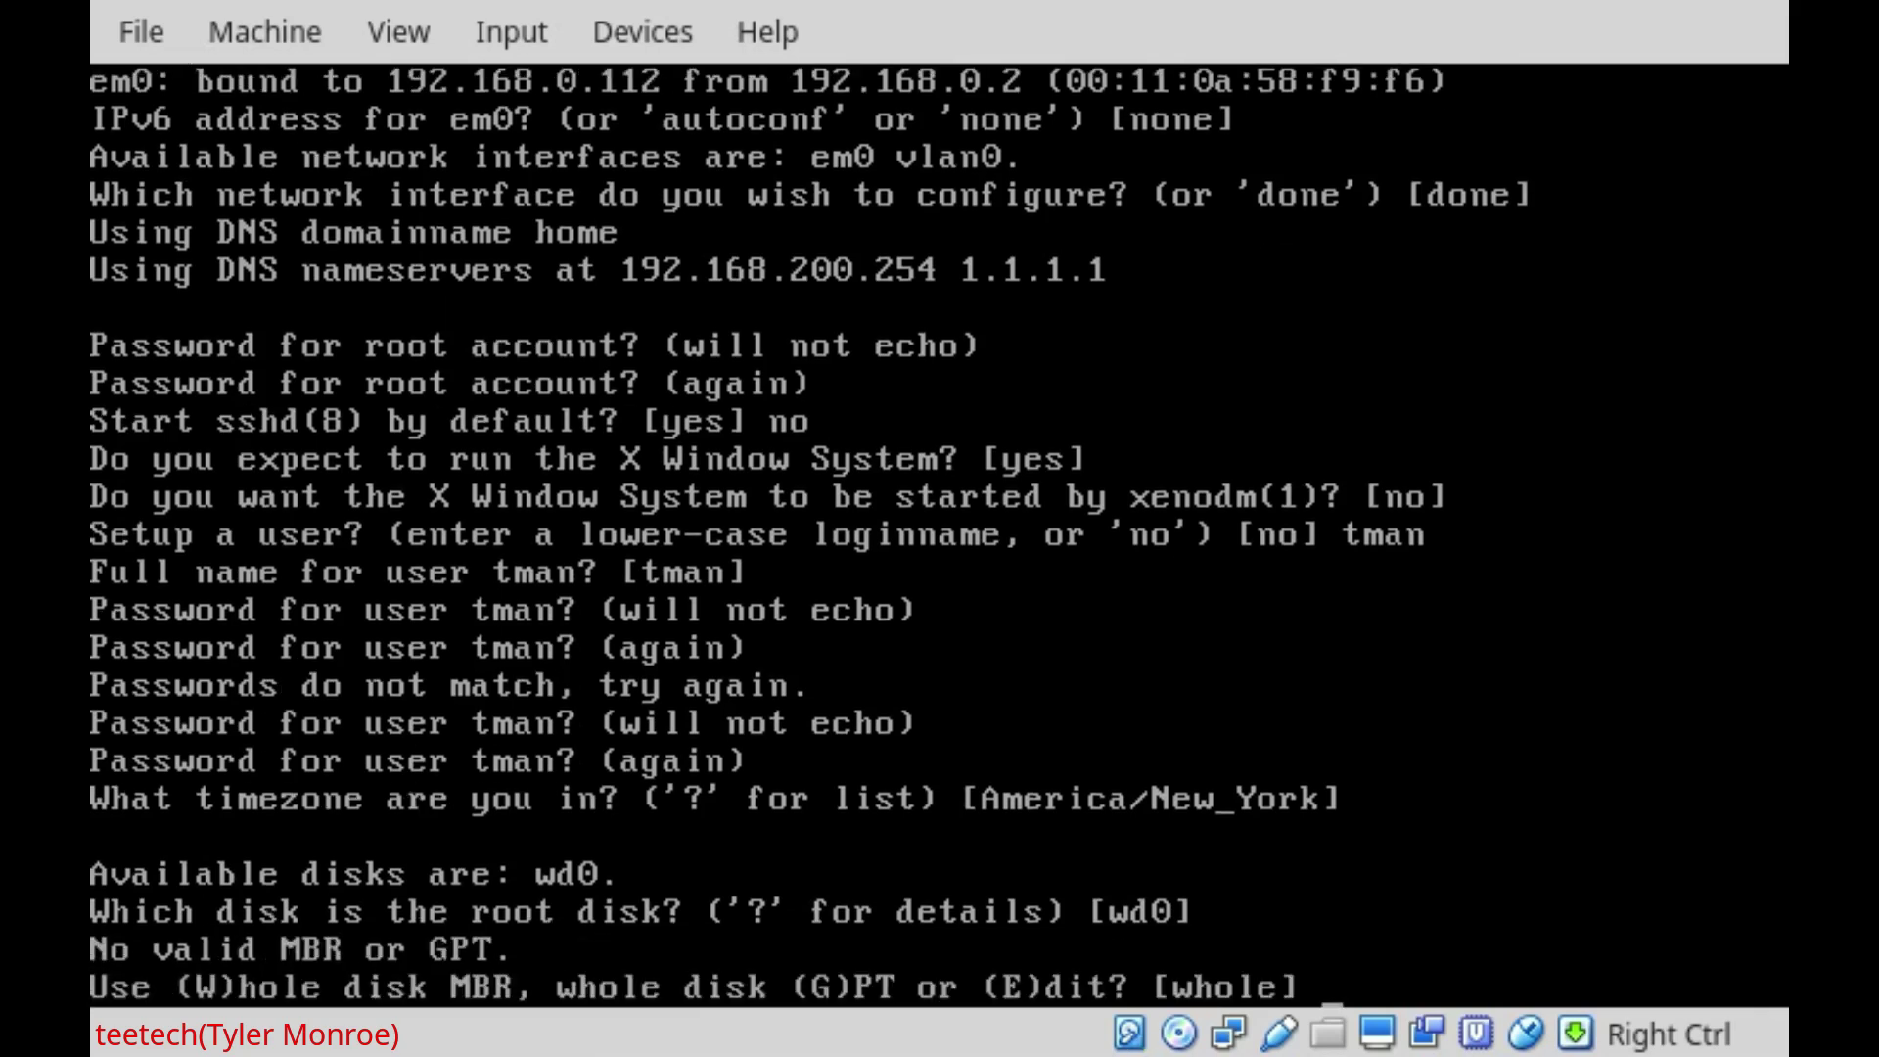
key("Return")
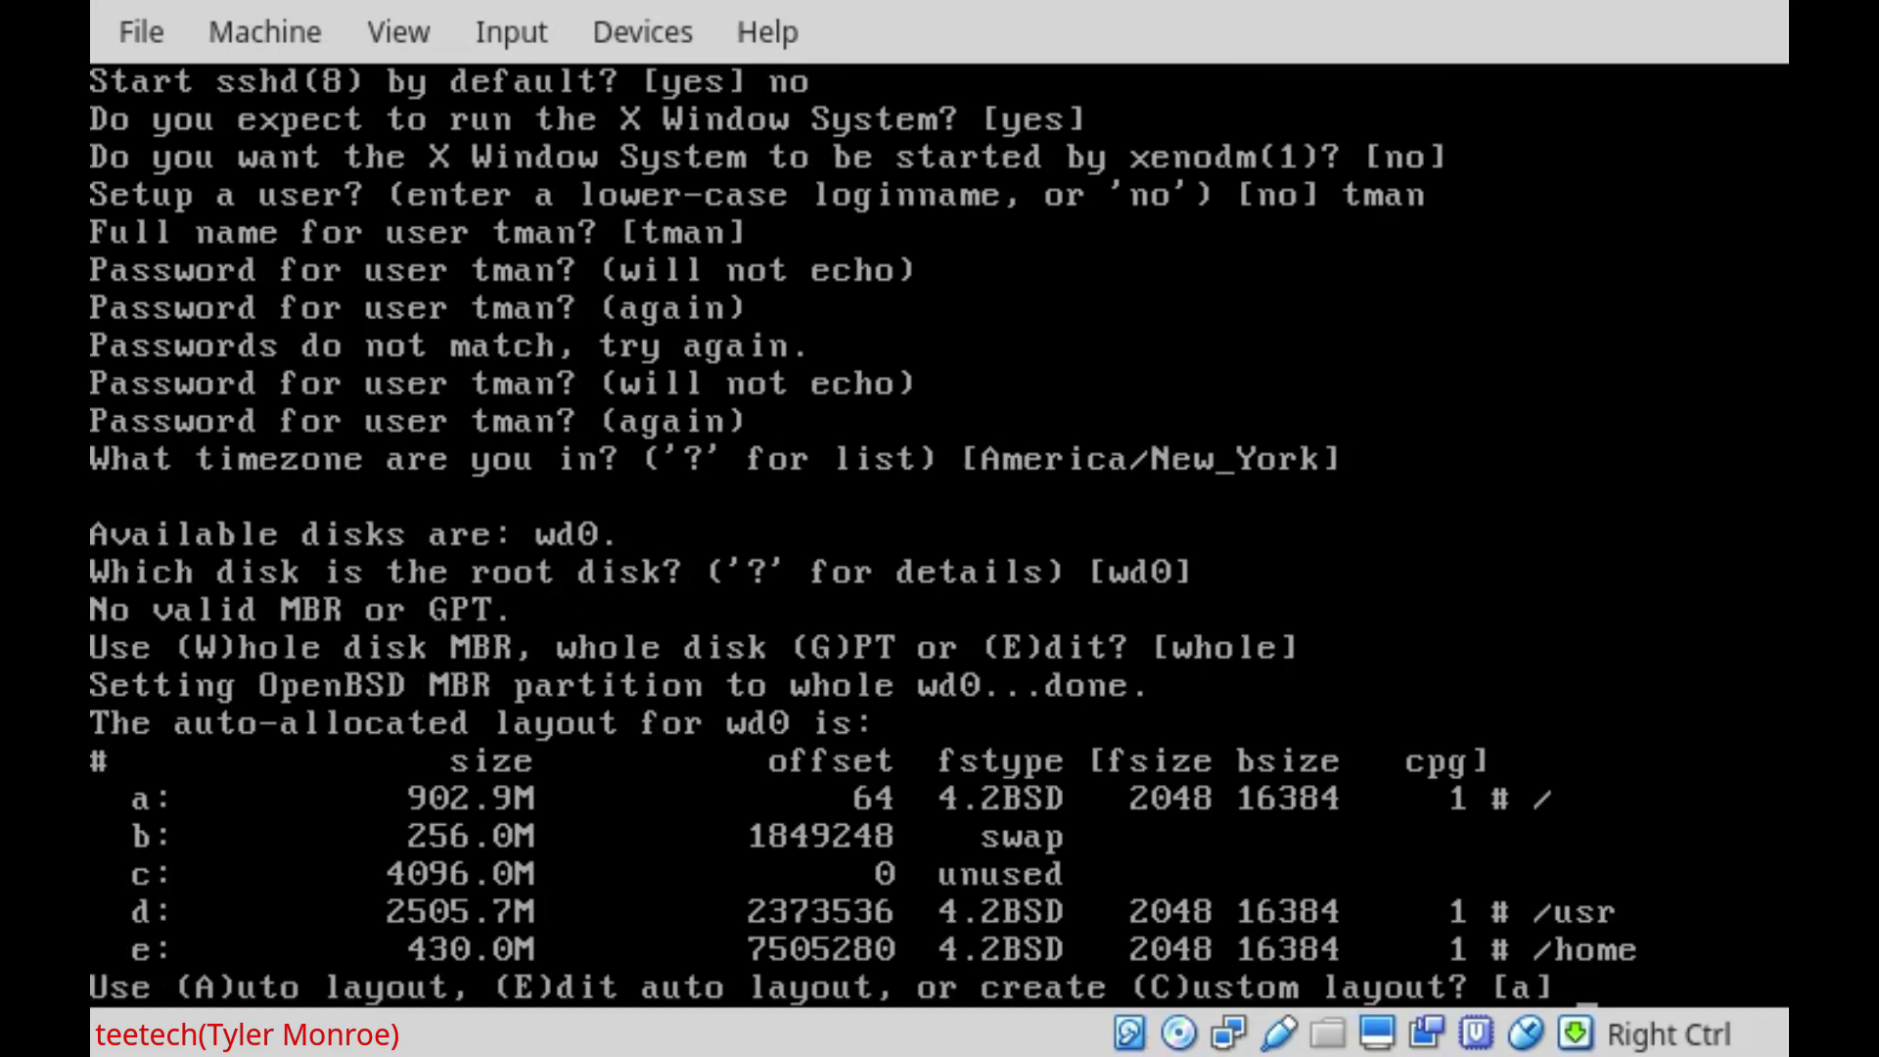
key("Return")
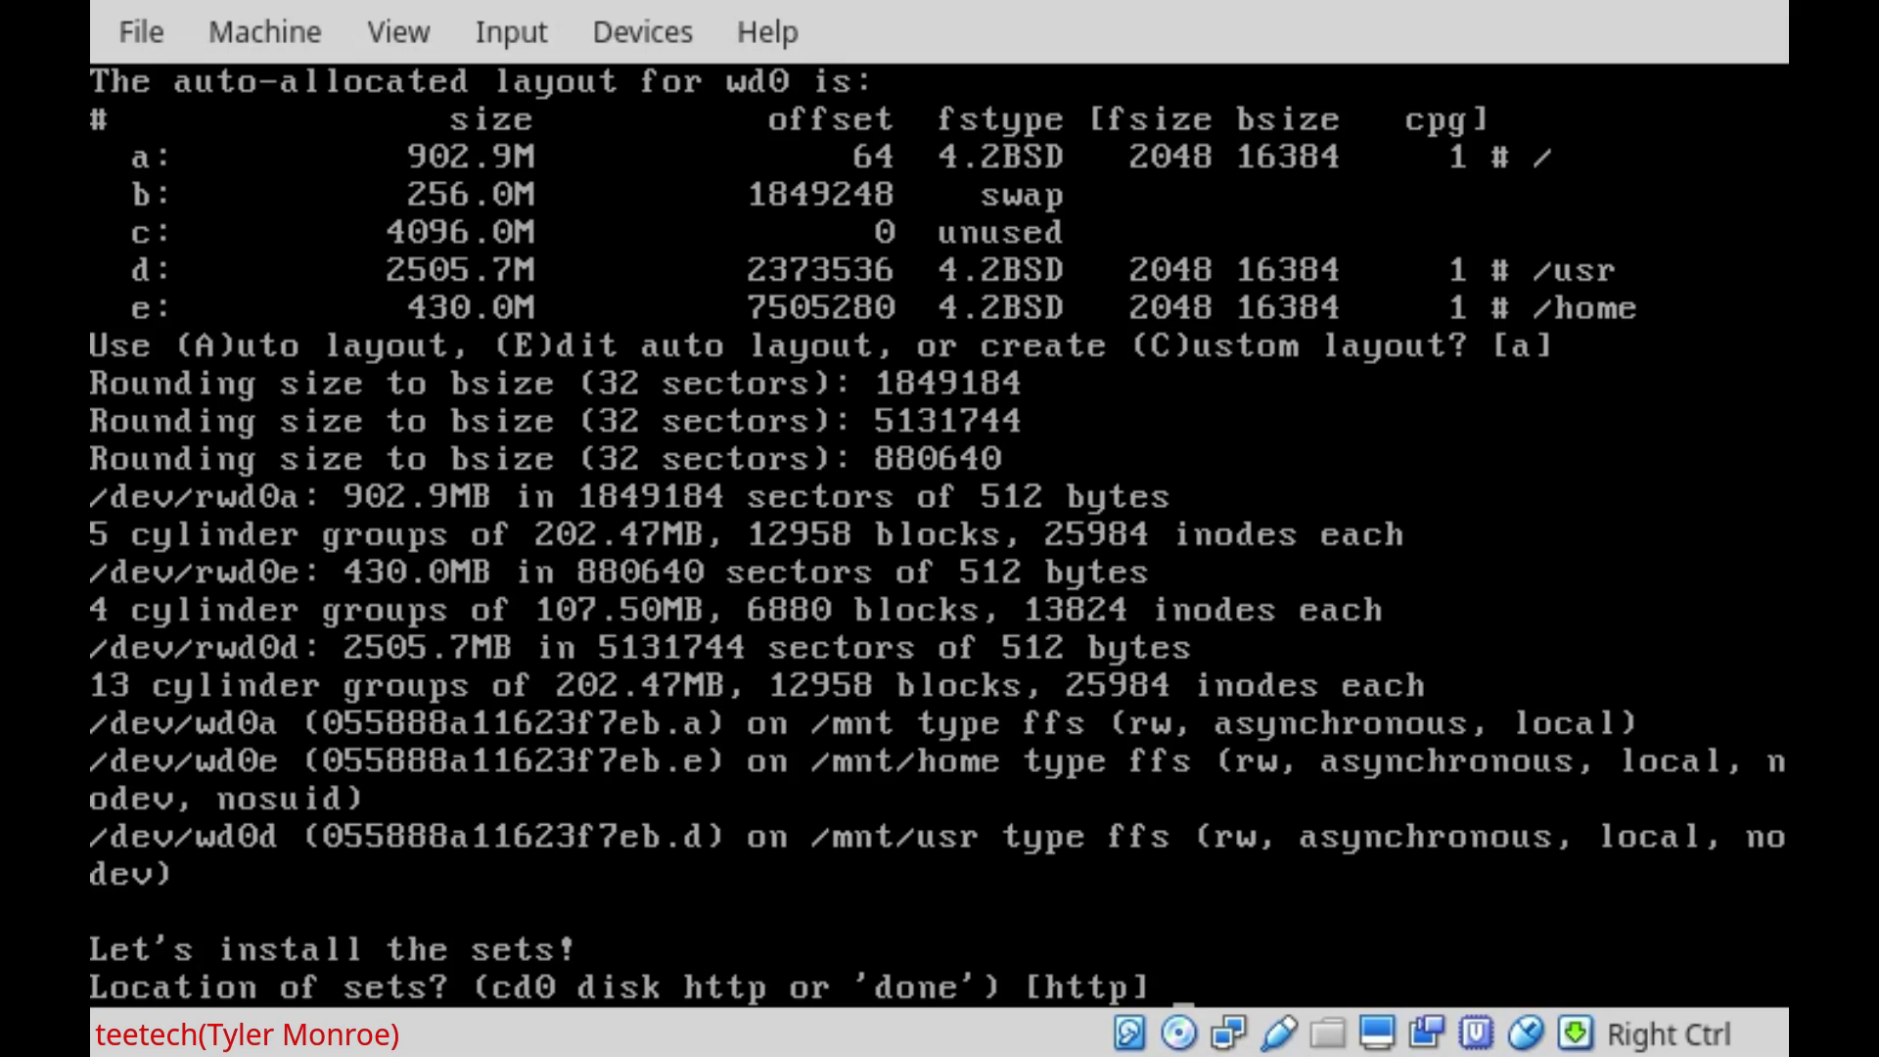
Fetch sets over HTTP with no proxy from cloudflare.cdn.openbsd.org
key("Return")
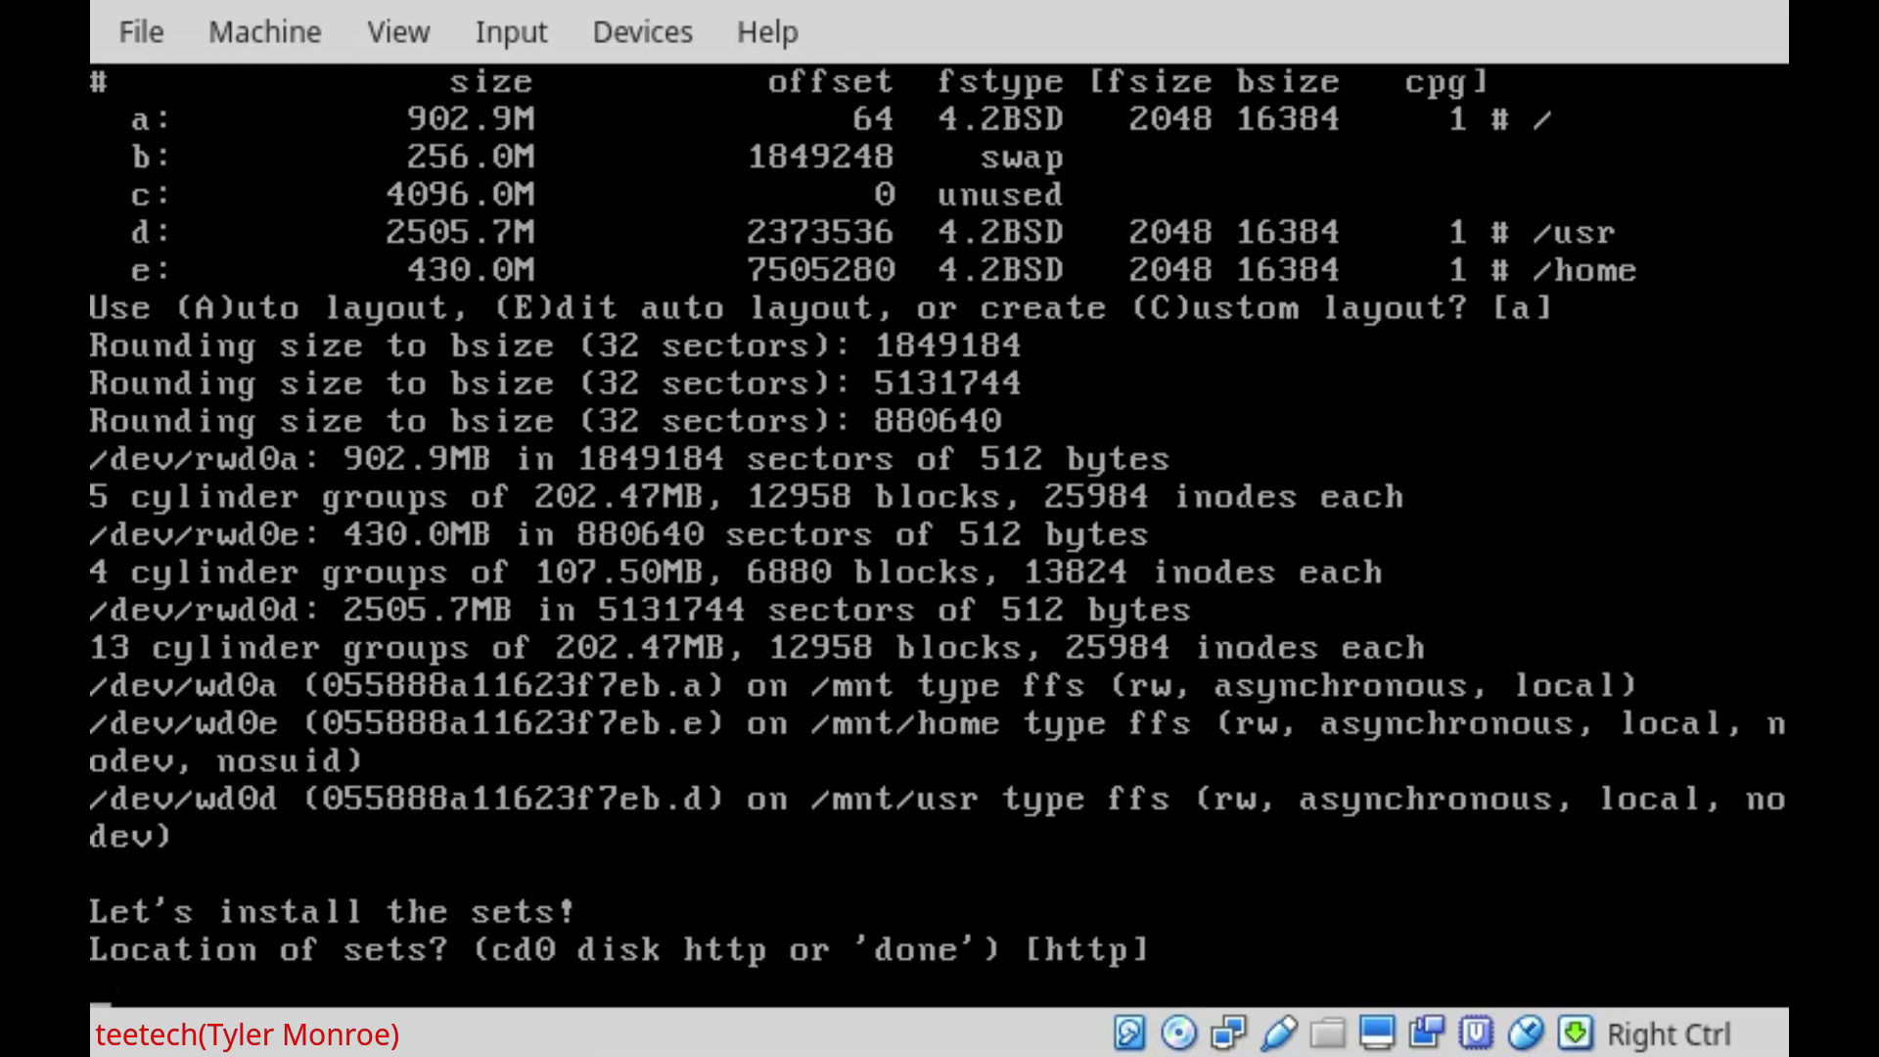
key("Return")
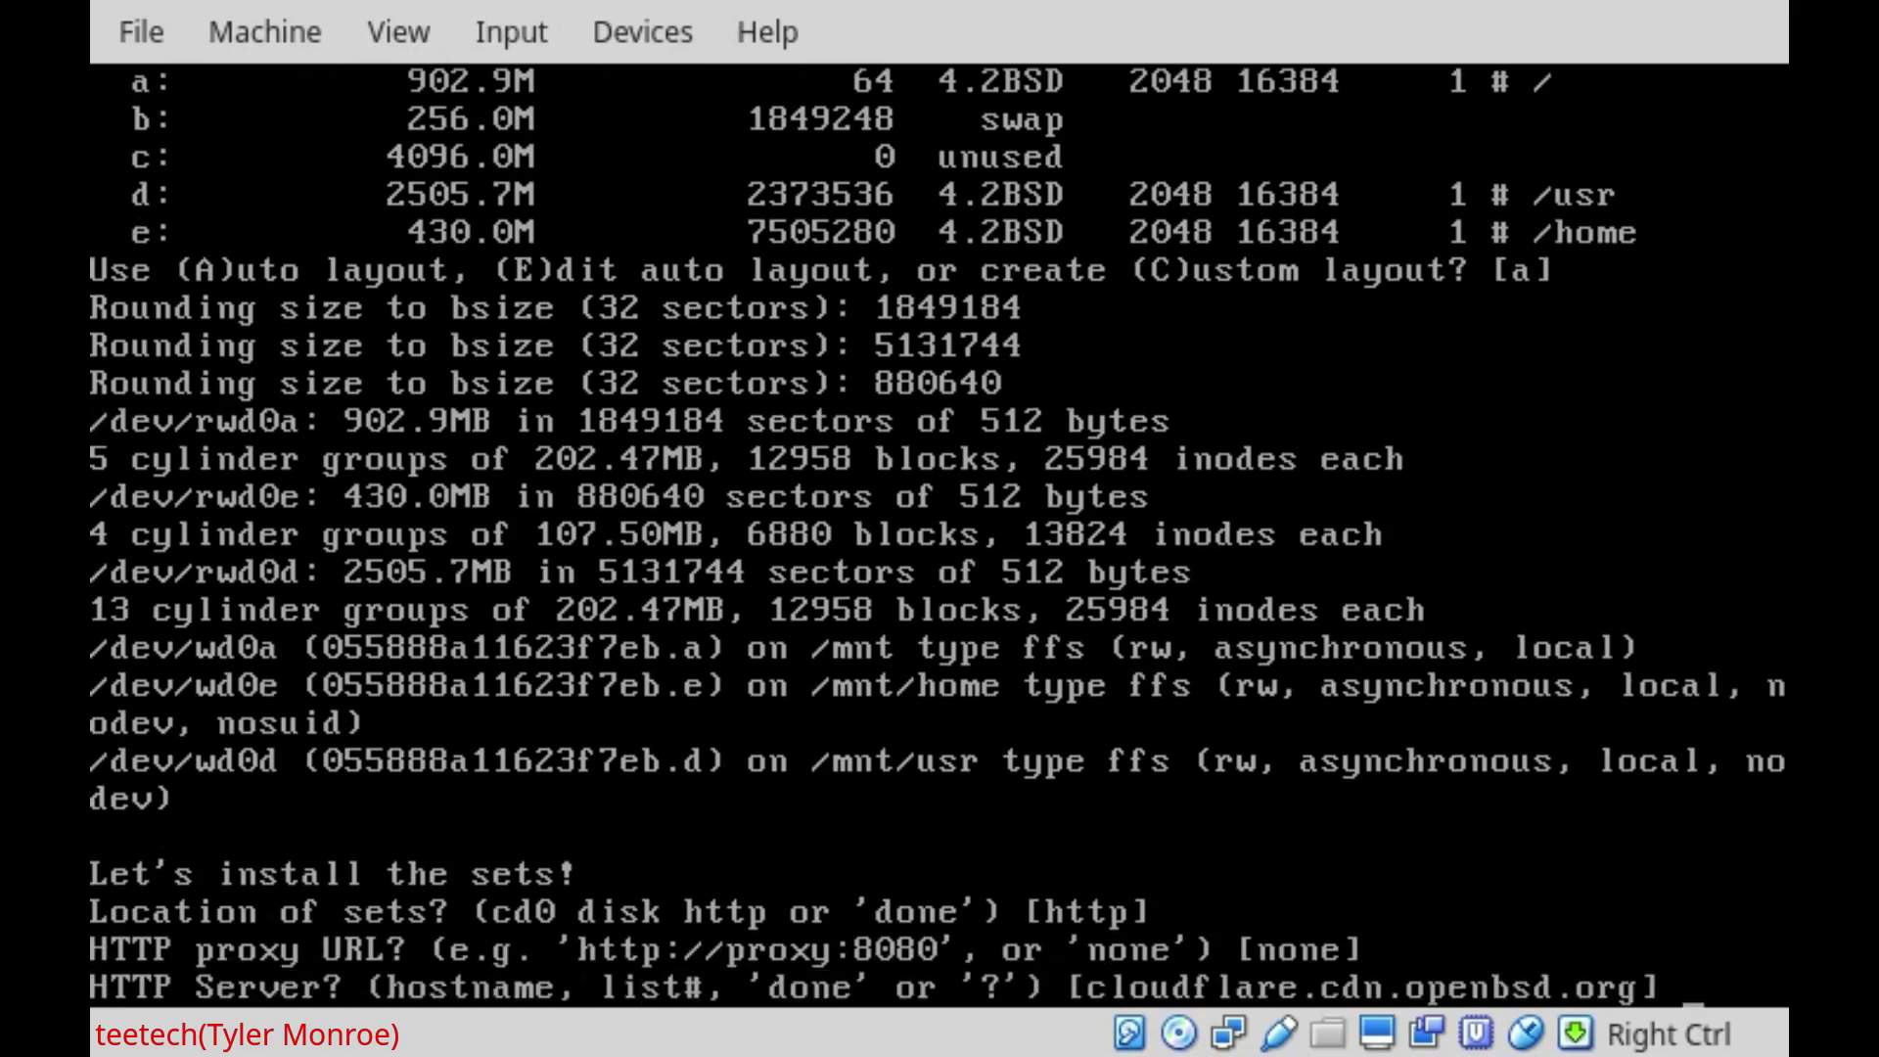
key("Return")
key("Return")
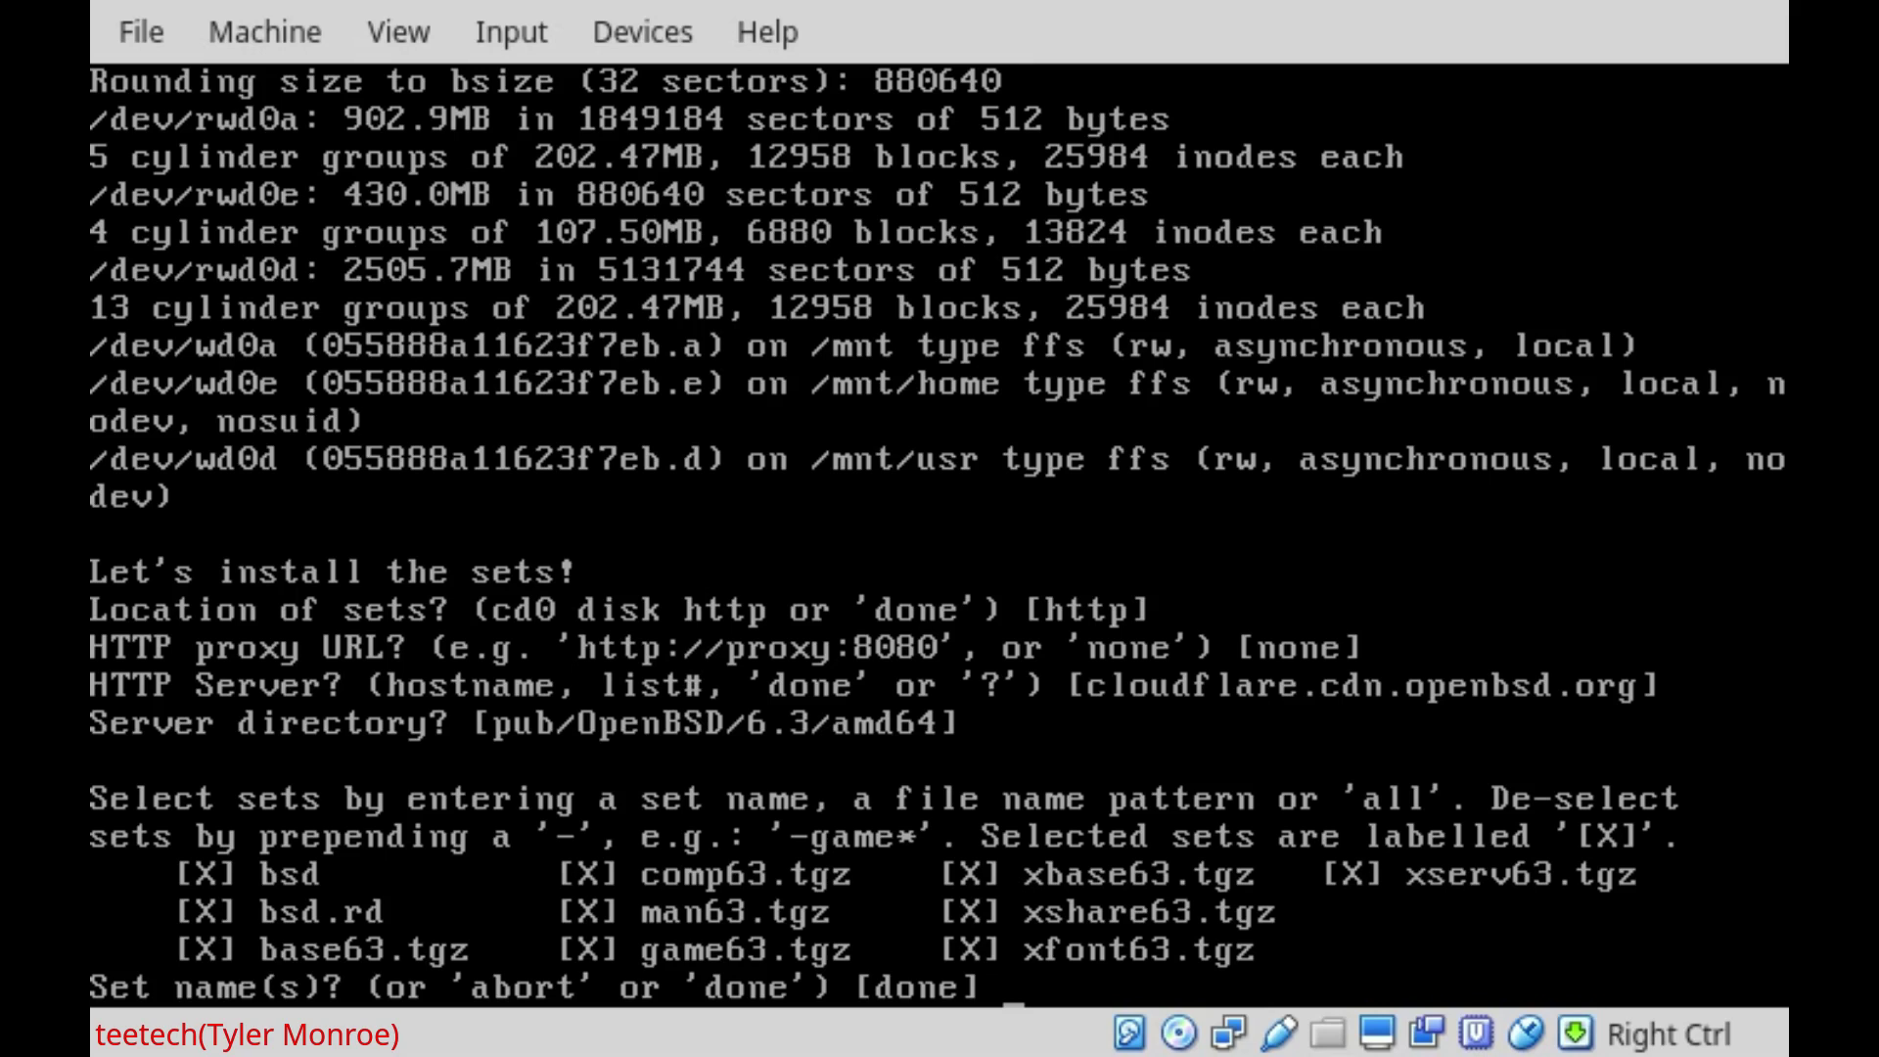
Accept all sets, bsd through xserv63.tgz, and let them download and install
key("Return")
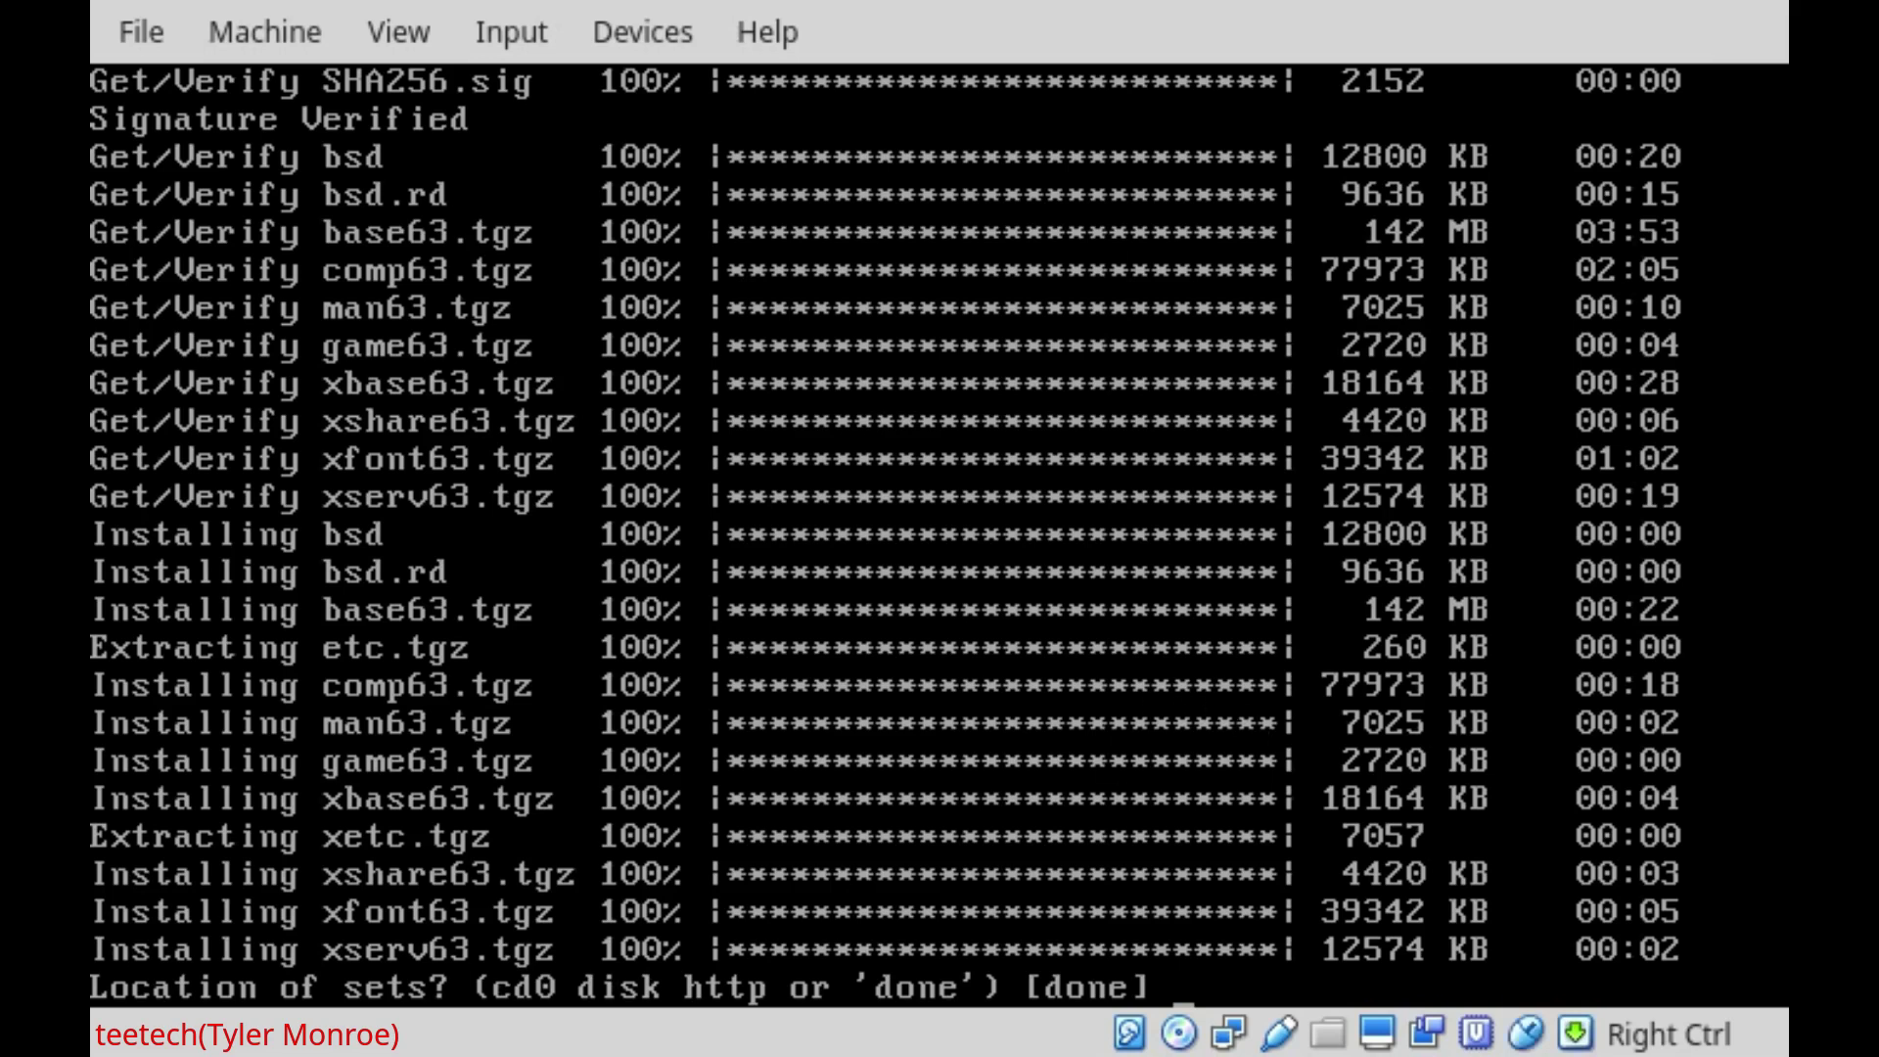
Finish with set locations and accept the corrected time Sat May 19 20:06:12 EDT 2018
key("Return")
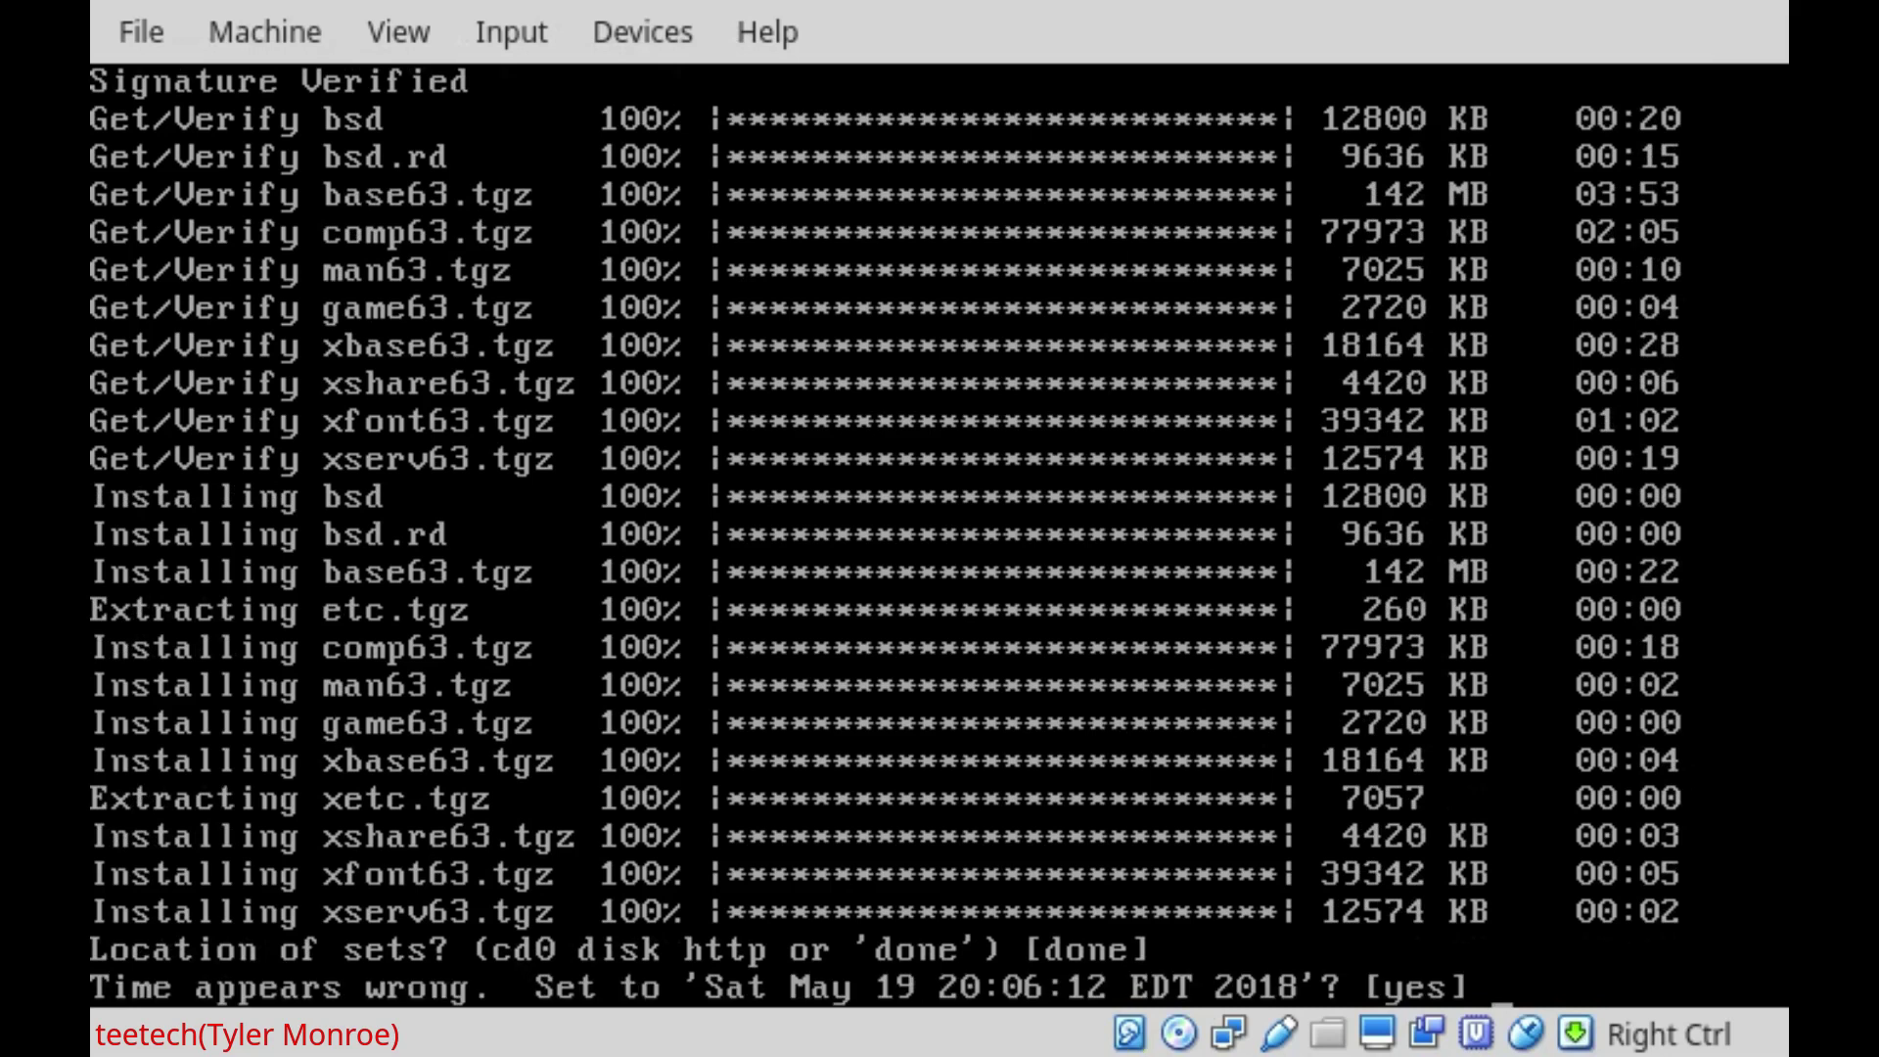
key("Return")
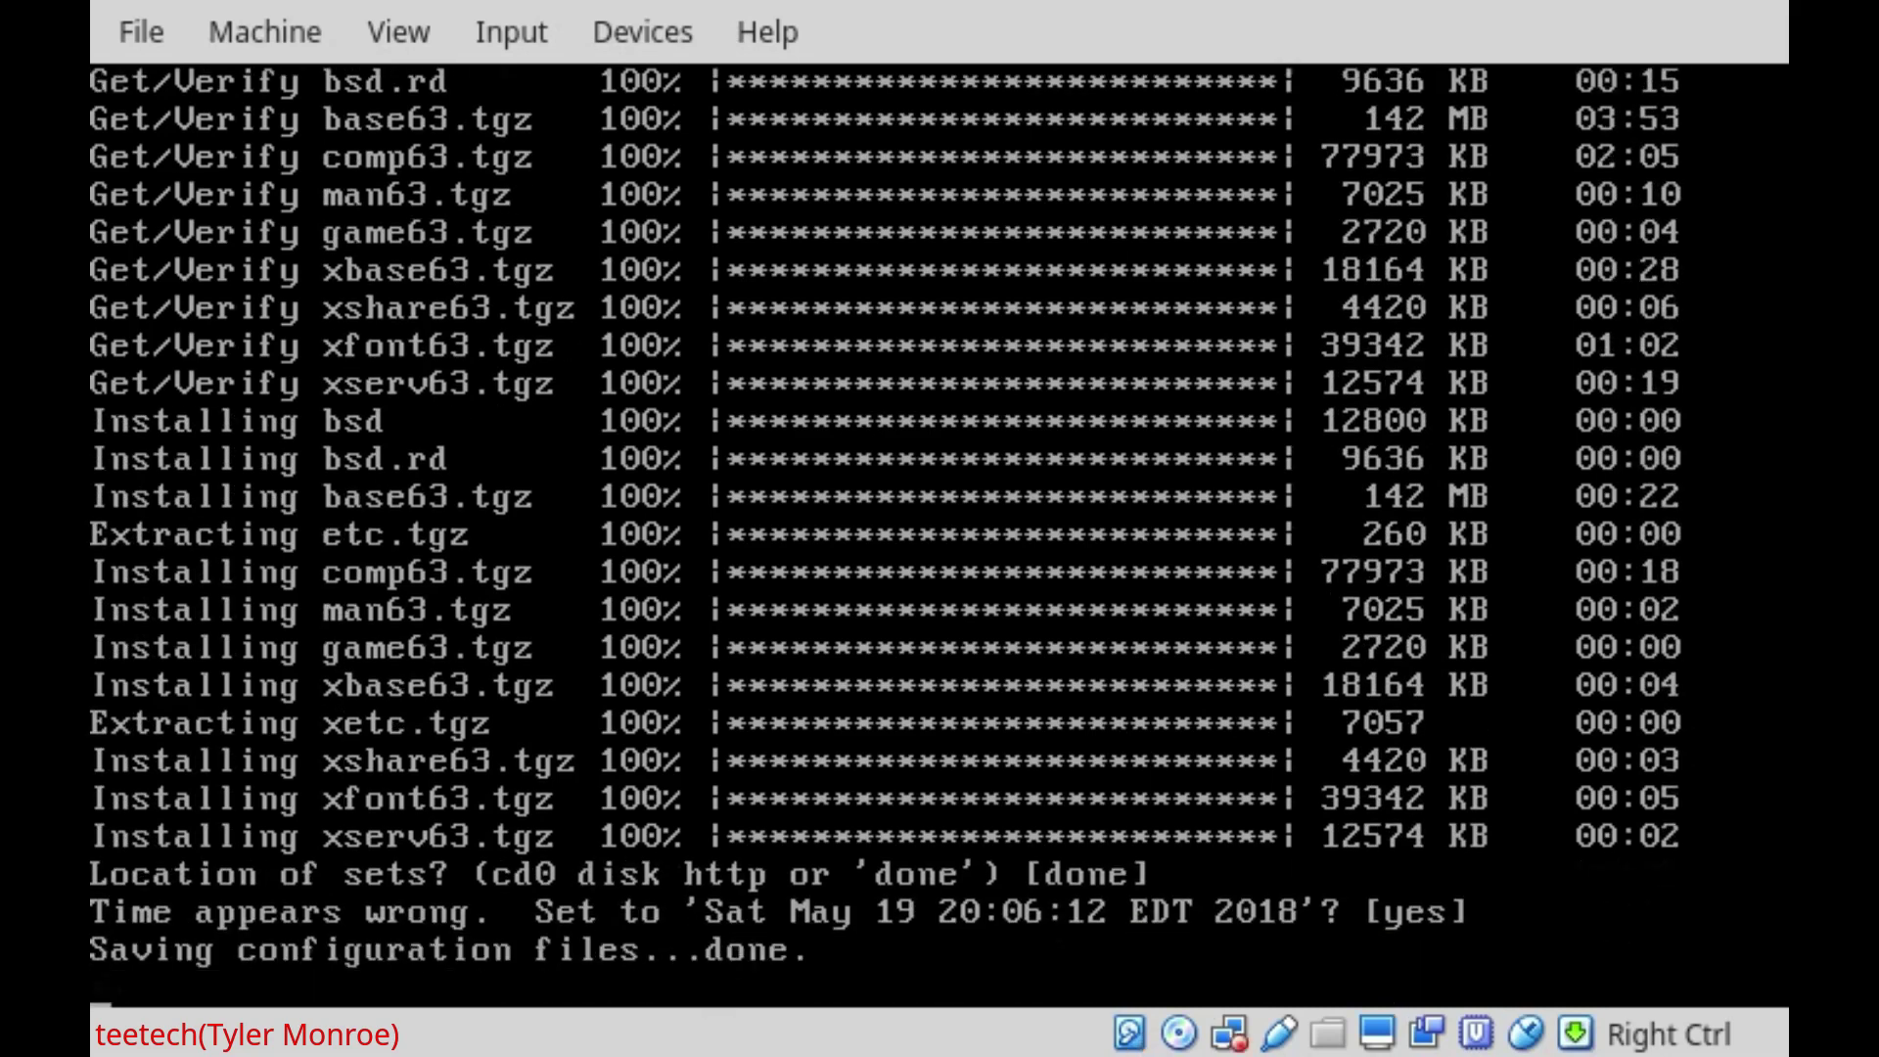